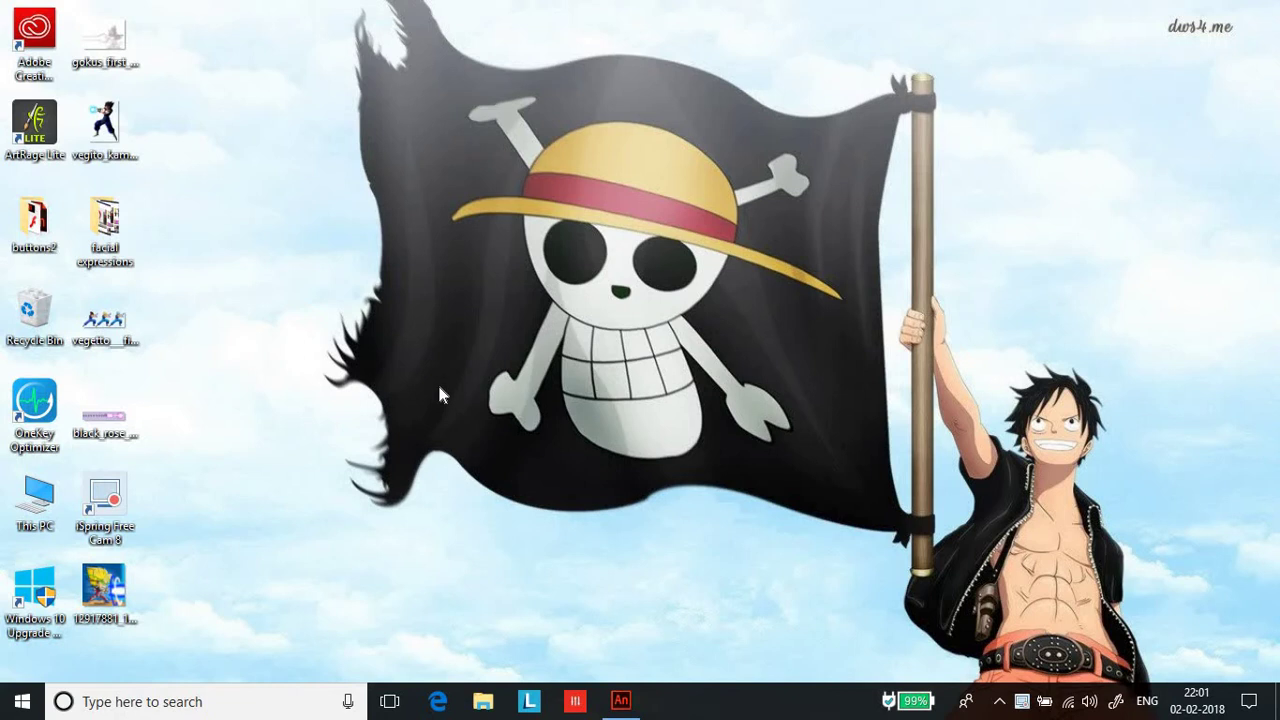
Refresh the desktop and switch to Adobe Animate with its blank document.
right_click(430, 252)
click(449, 302)
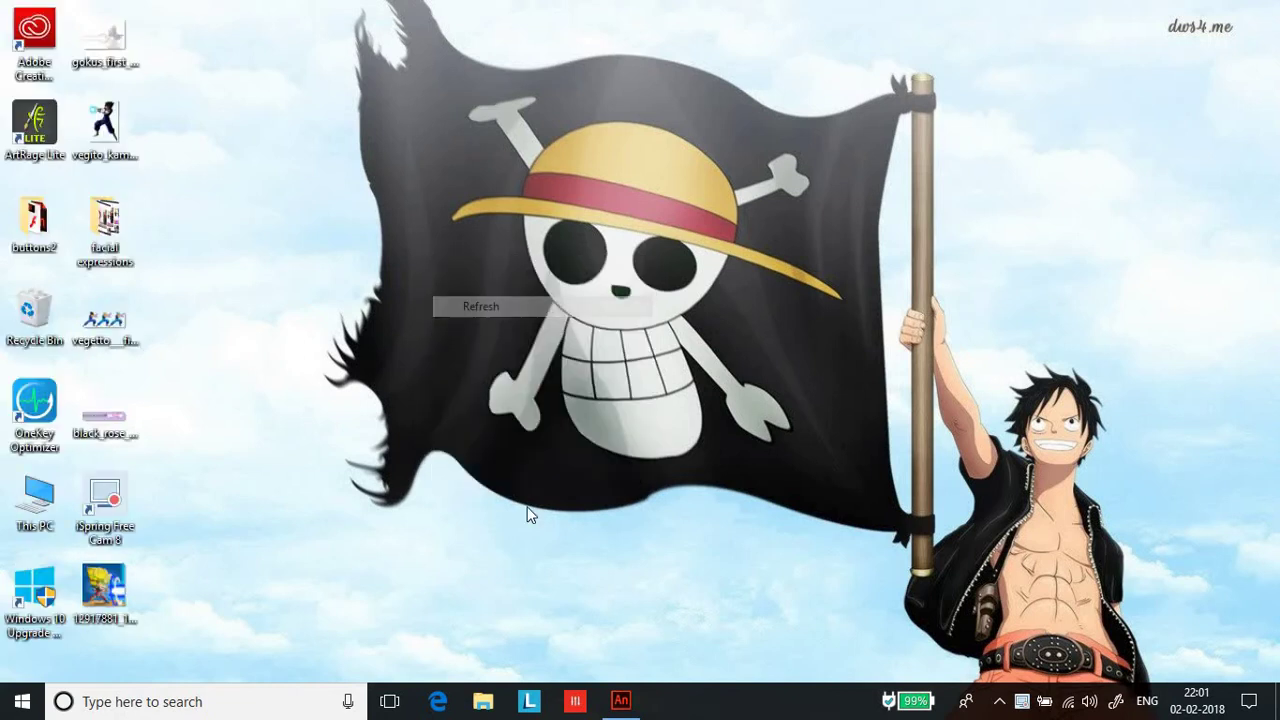
click(636, 630)
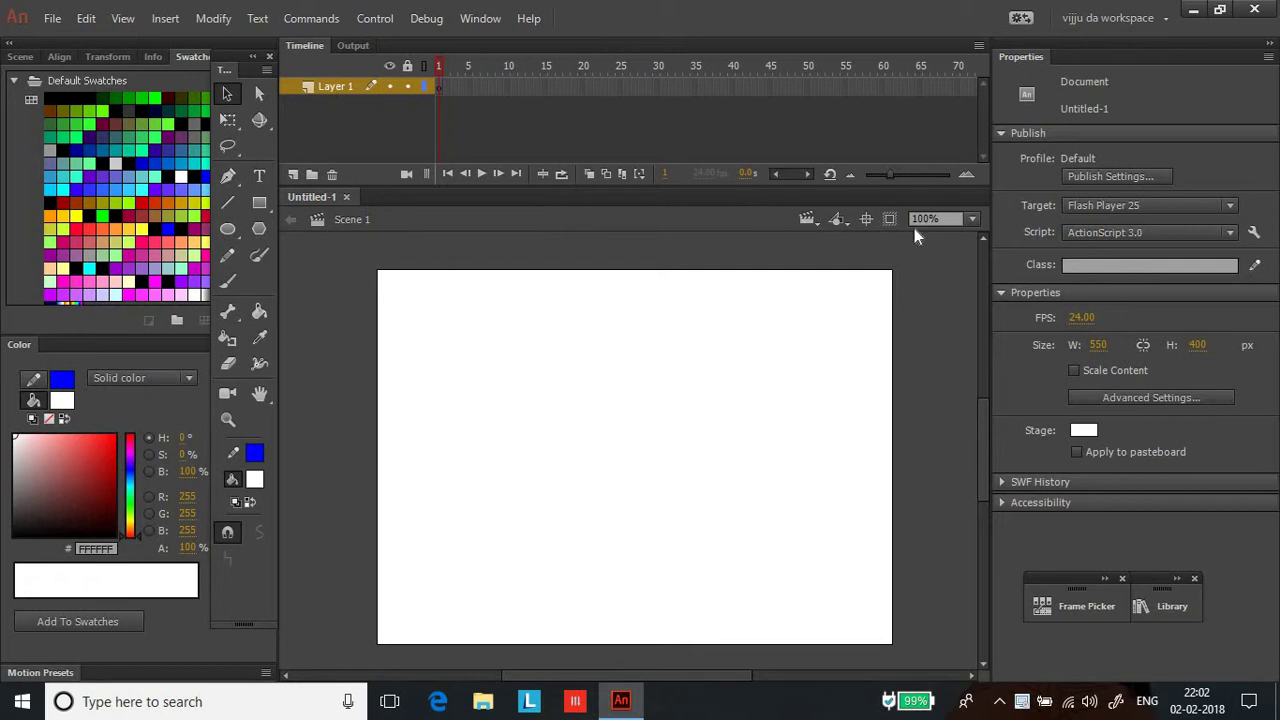
click(1137, 205)
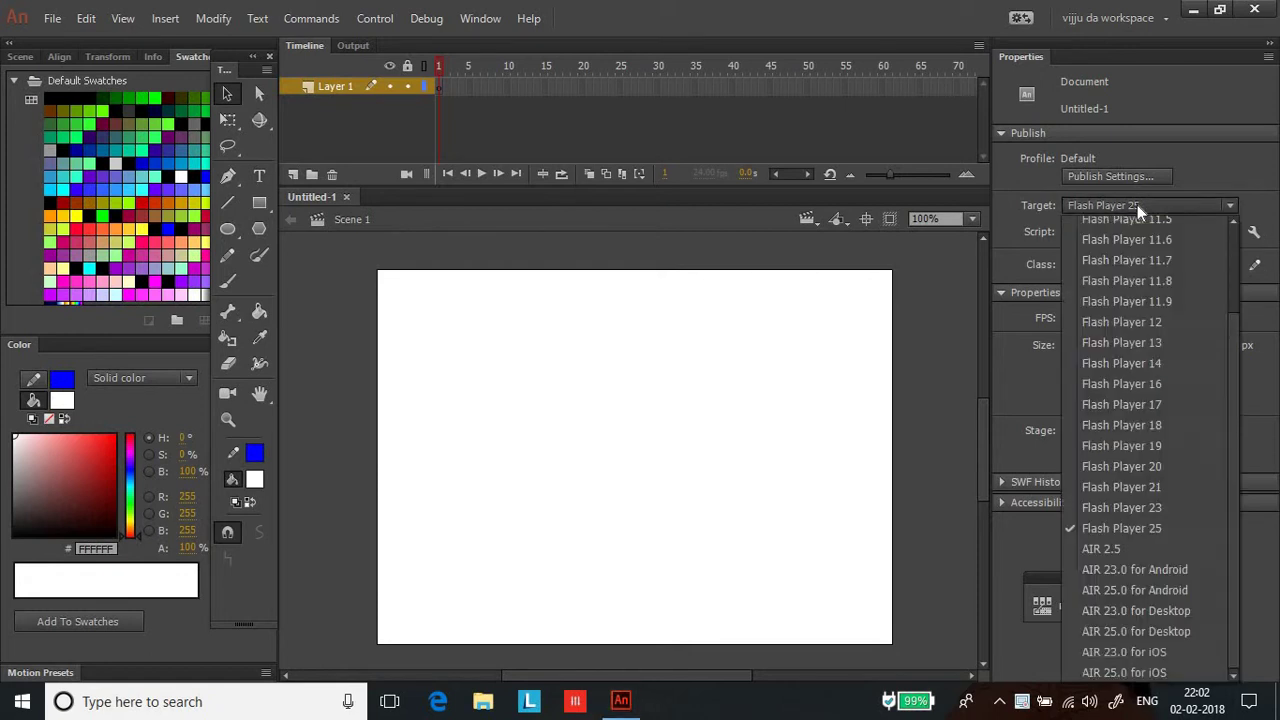
click(1137, 205)
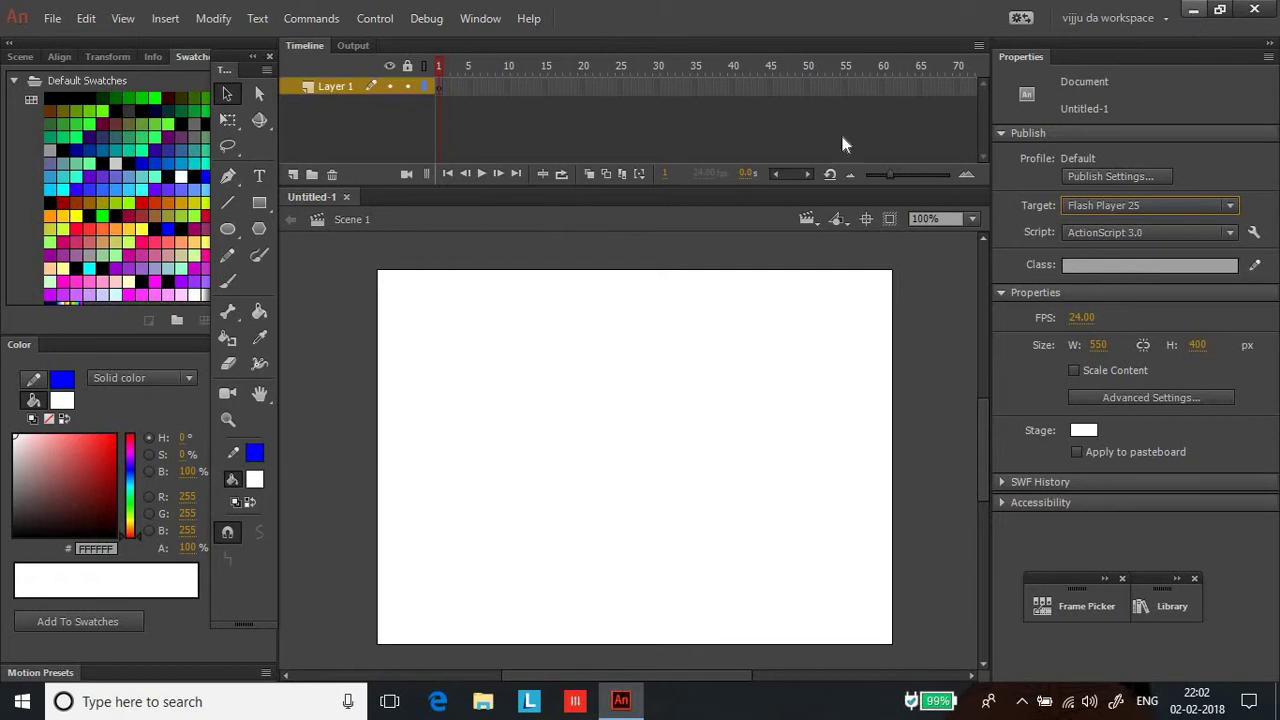
click(56, 26)
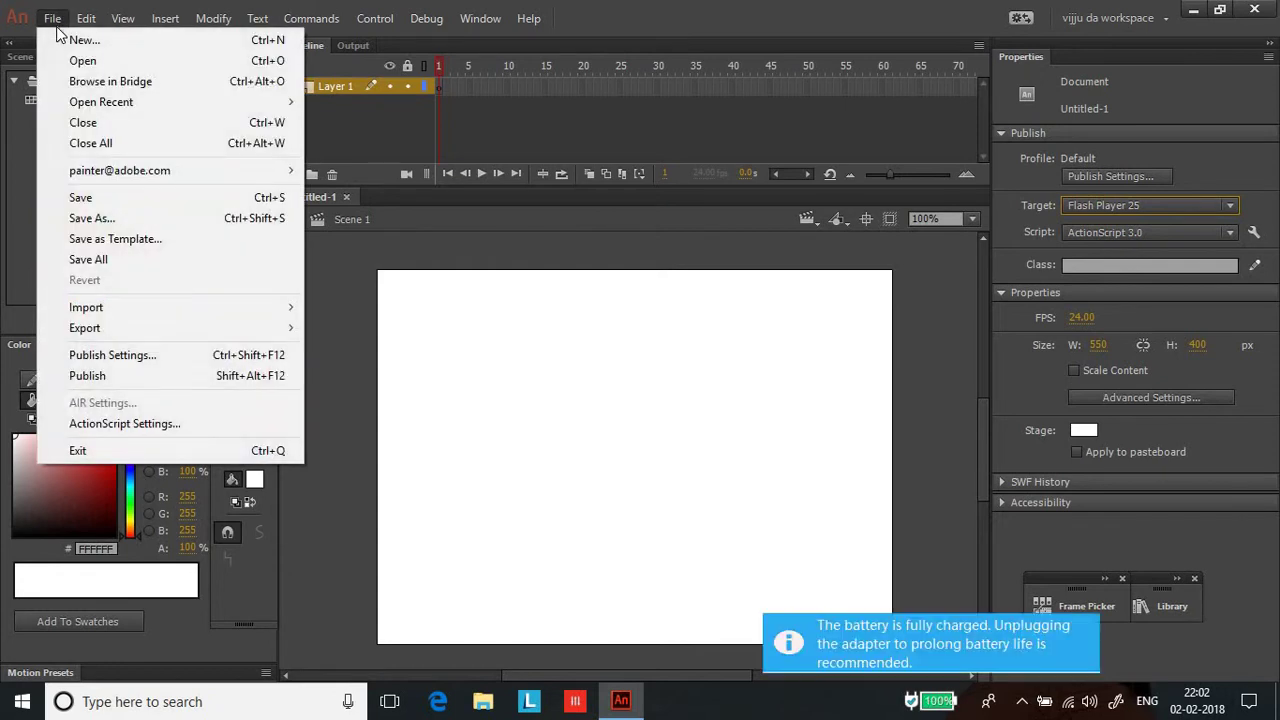
click(632, 217)
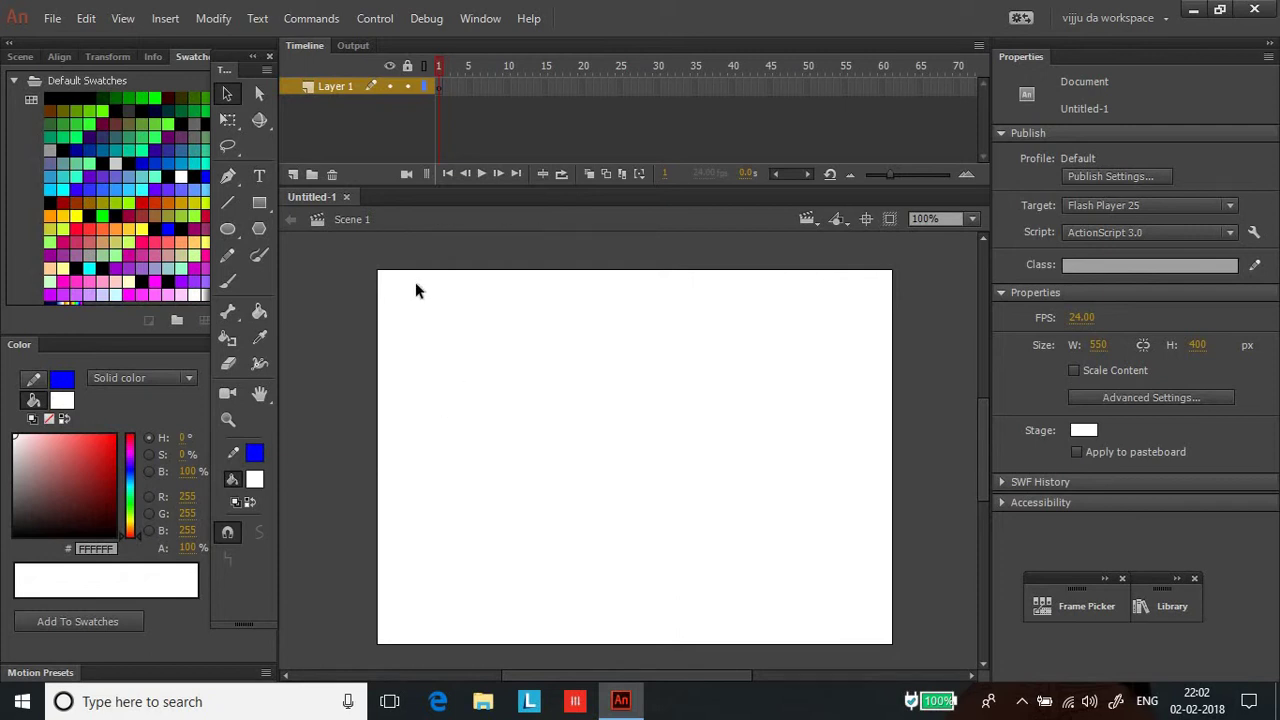
Draw a circle about 112 px wide near the middle of the stage, with fill colour #00FF99 and no stroke.
click(236, 228)
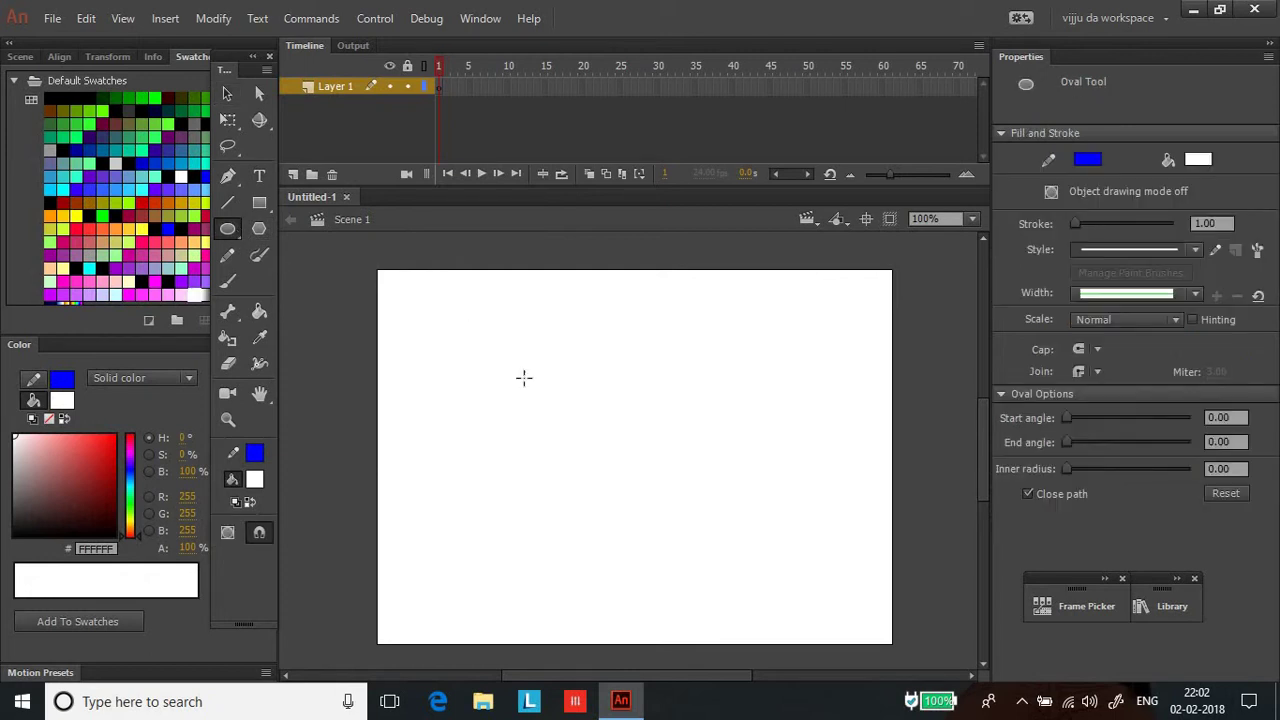
drag(523, 376, 615, 467)
key(ctrl+z)
click(1188, 162)
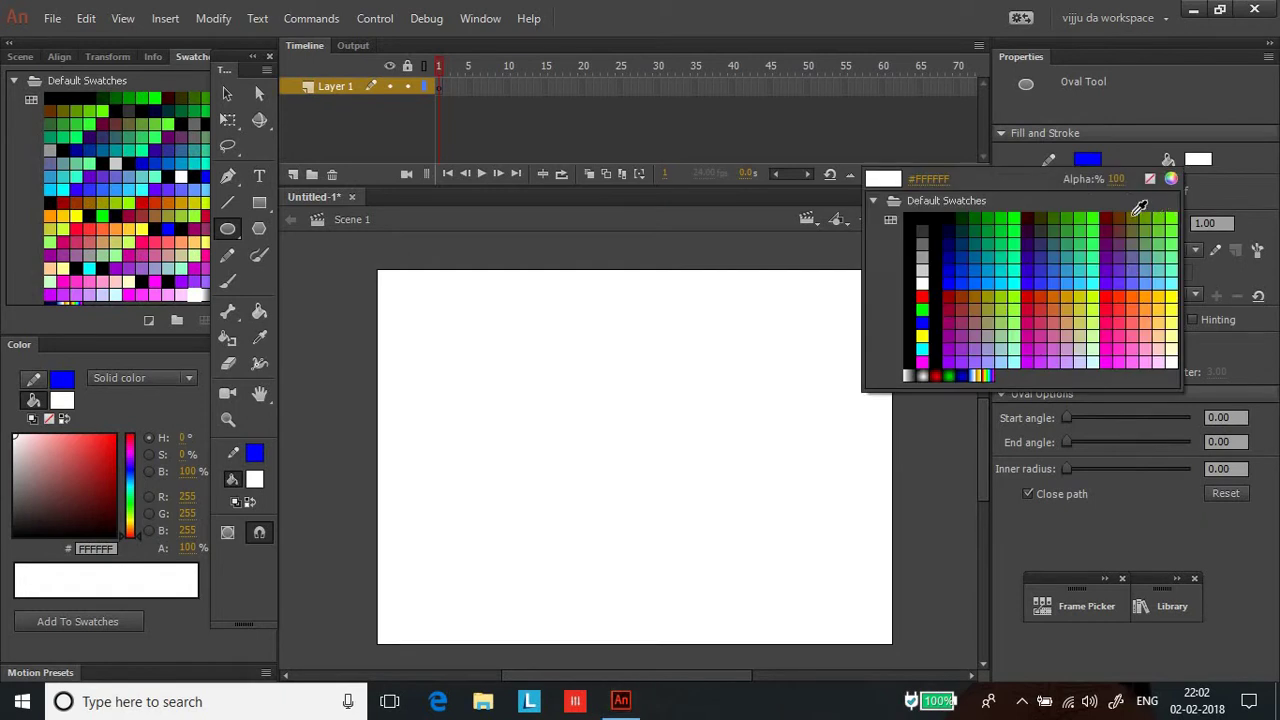
click(975, 272)
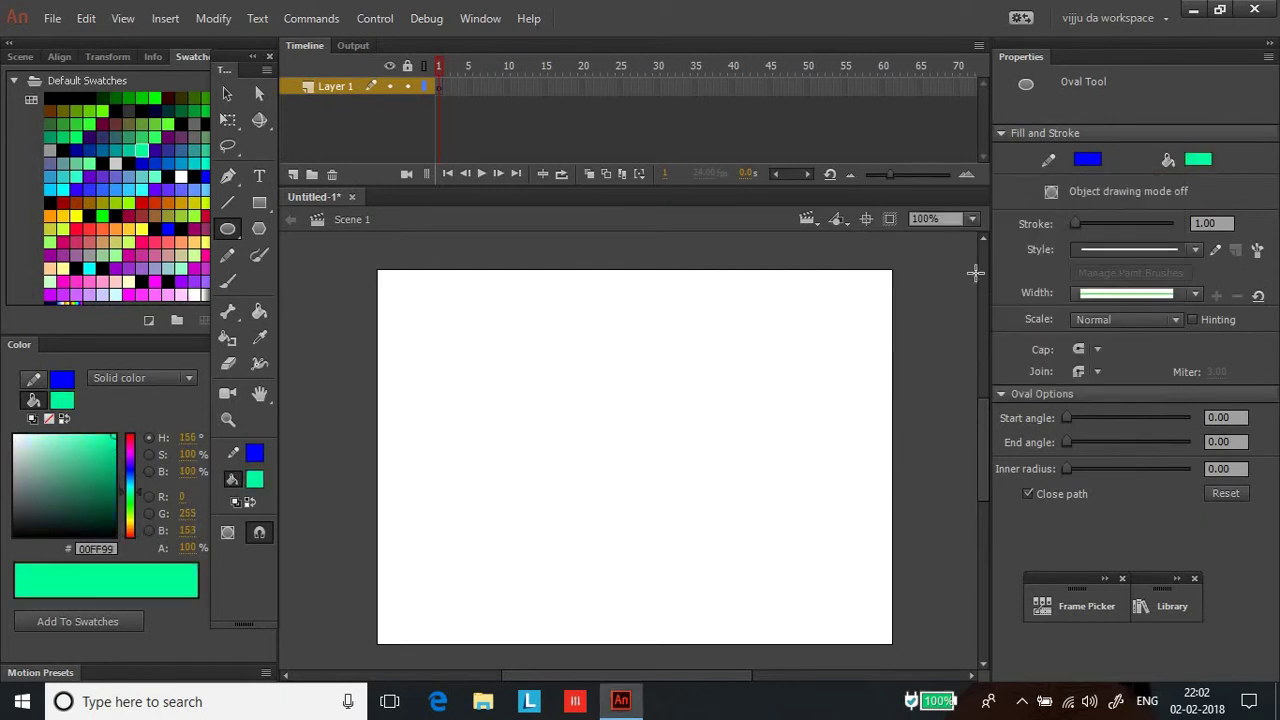
click(1088, 160)
click(1040, 179)
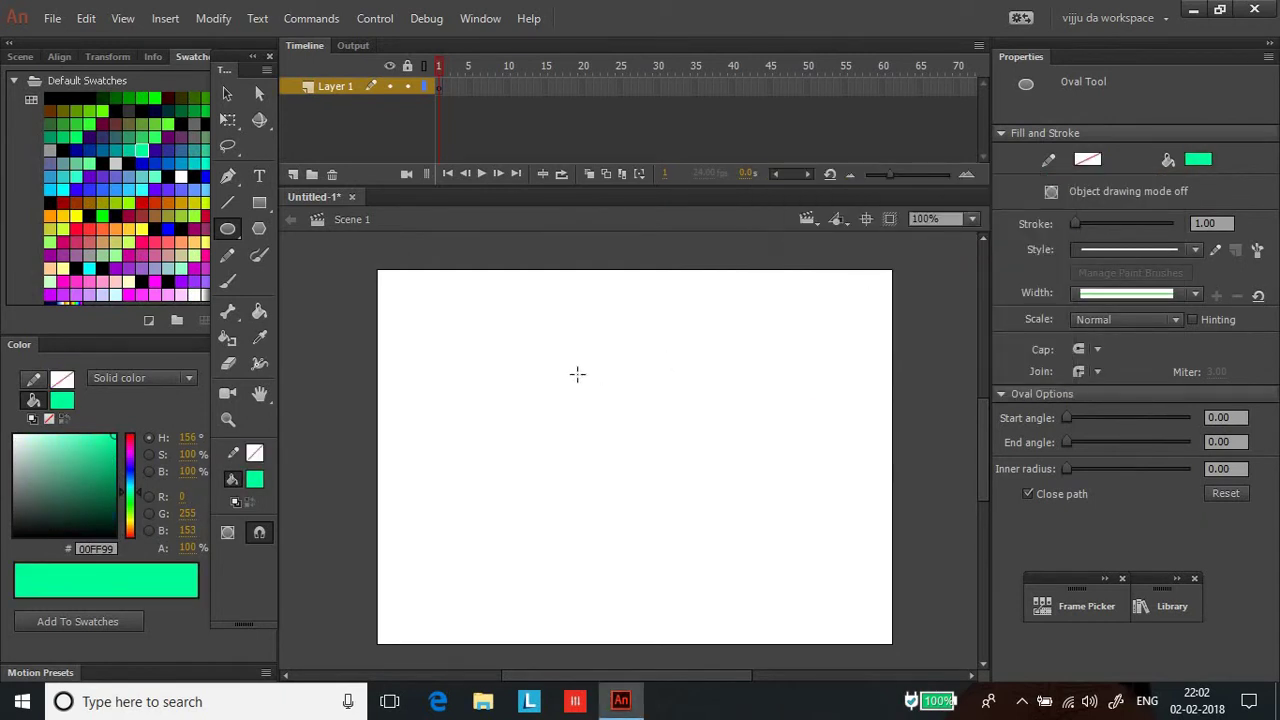
drag(577, 372, 681, 478)
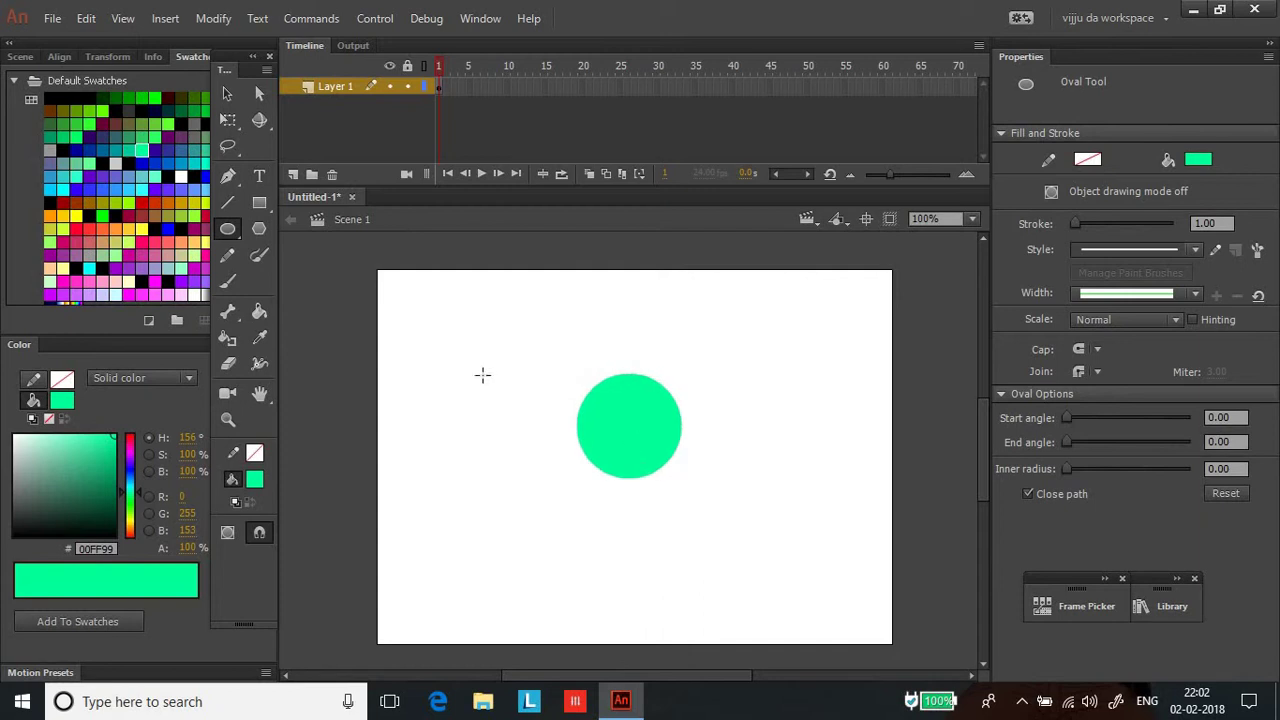
Convert the green circle to a symbol of type Button, keeping the suggested name.
key(v)
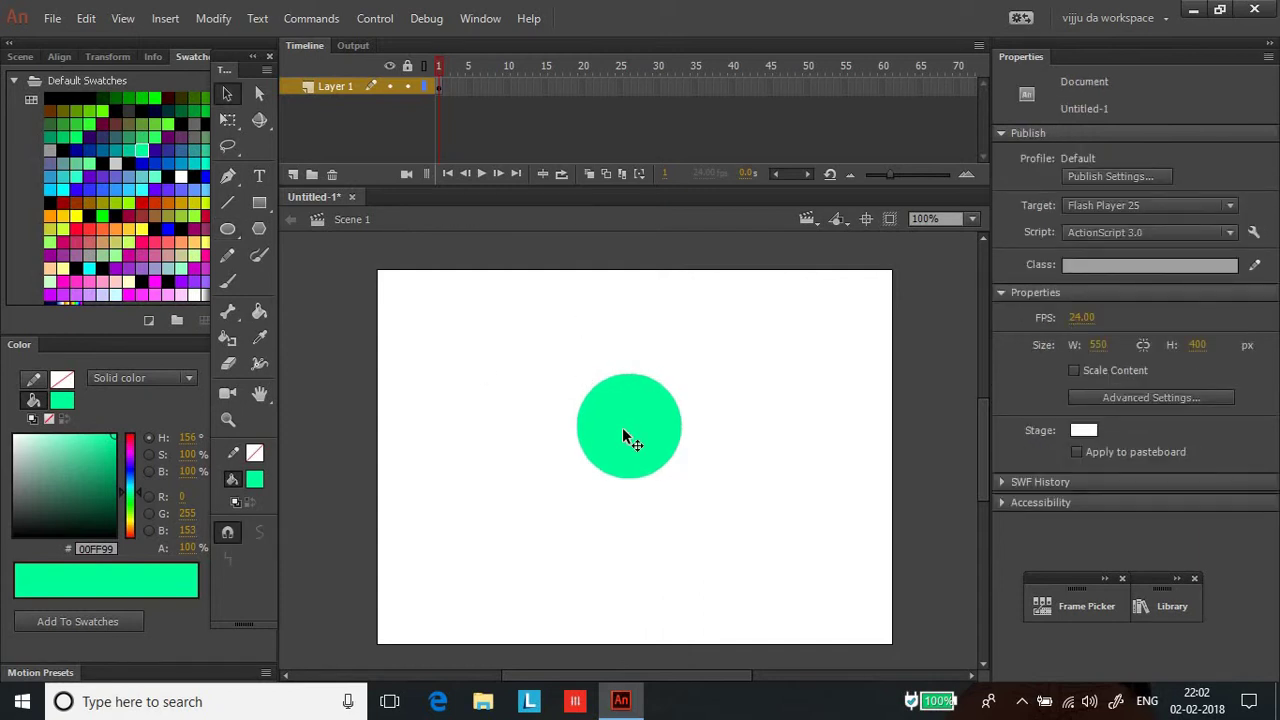
click(626, 437)
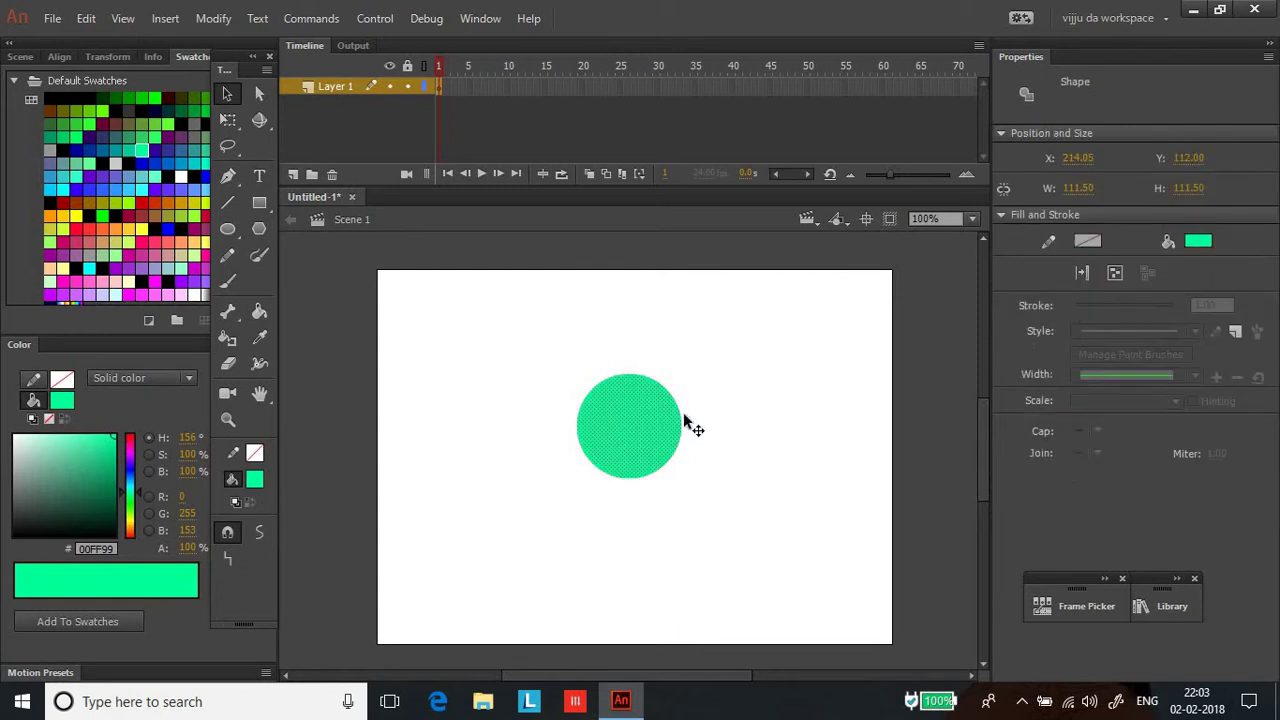
key(F8)
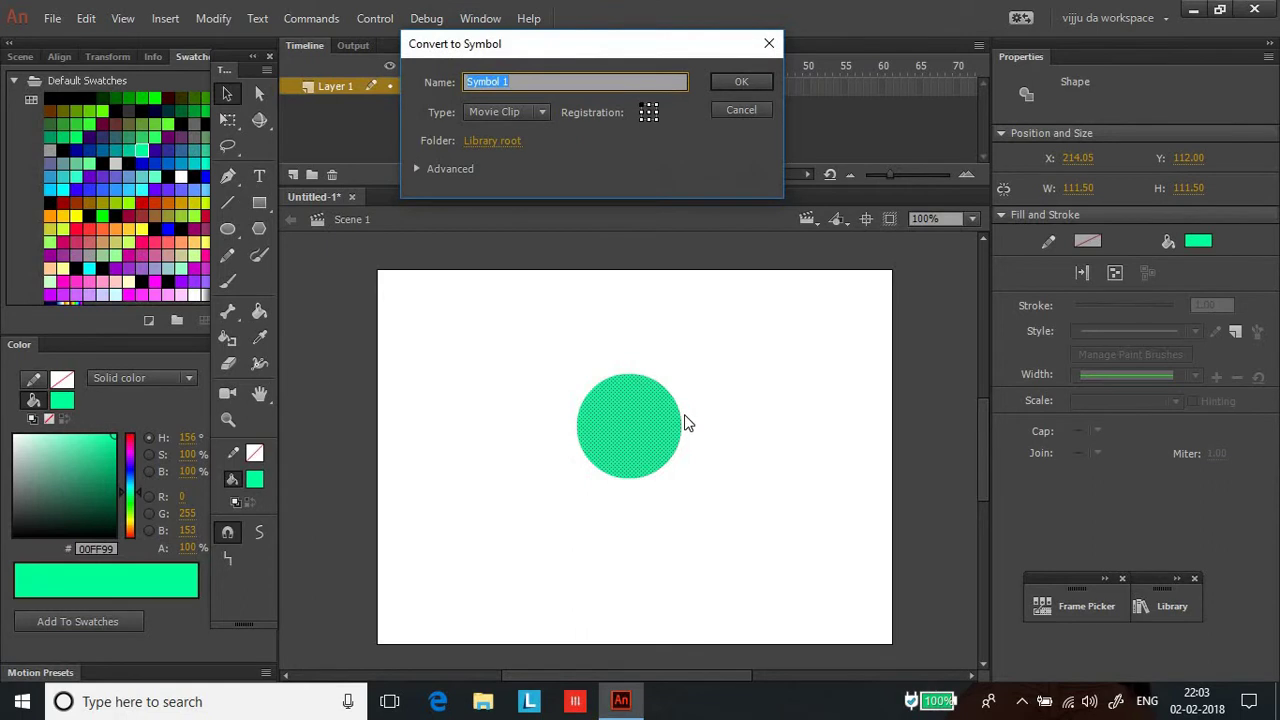
click(535, 116)
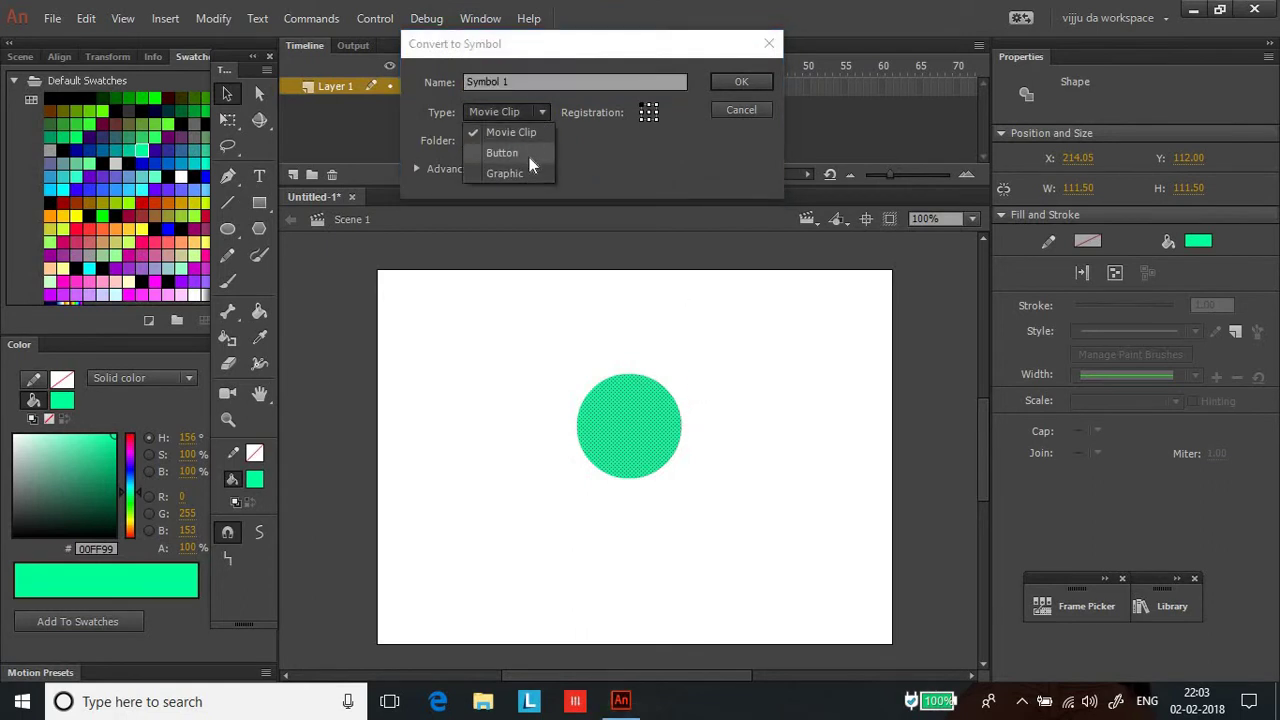
click(530, 157)
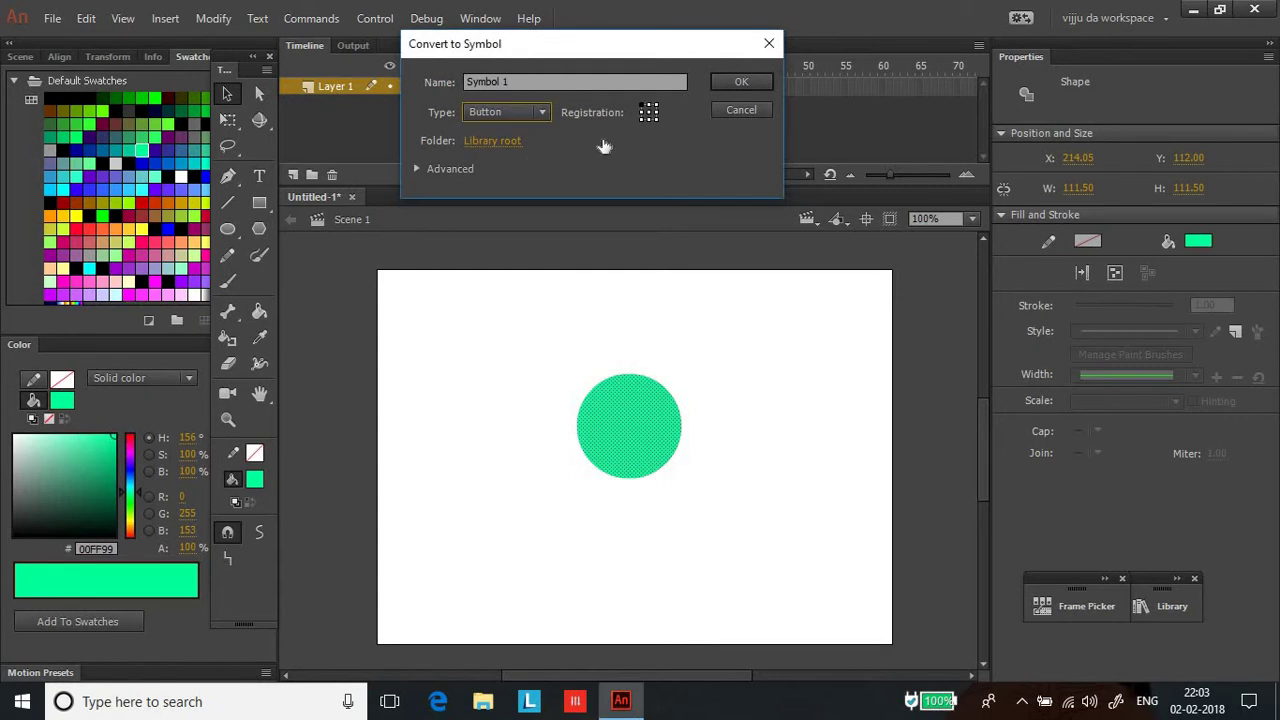
click(741, 84)
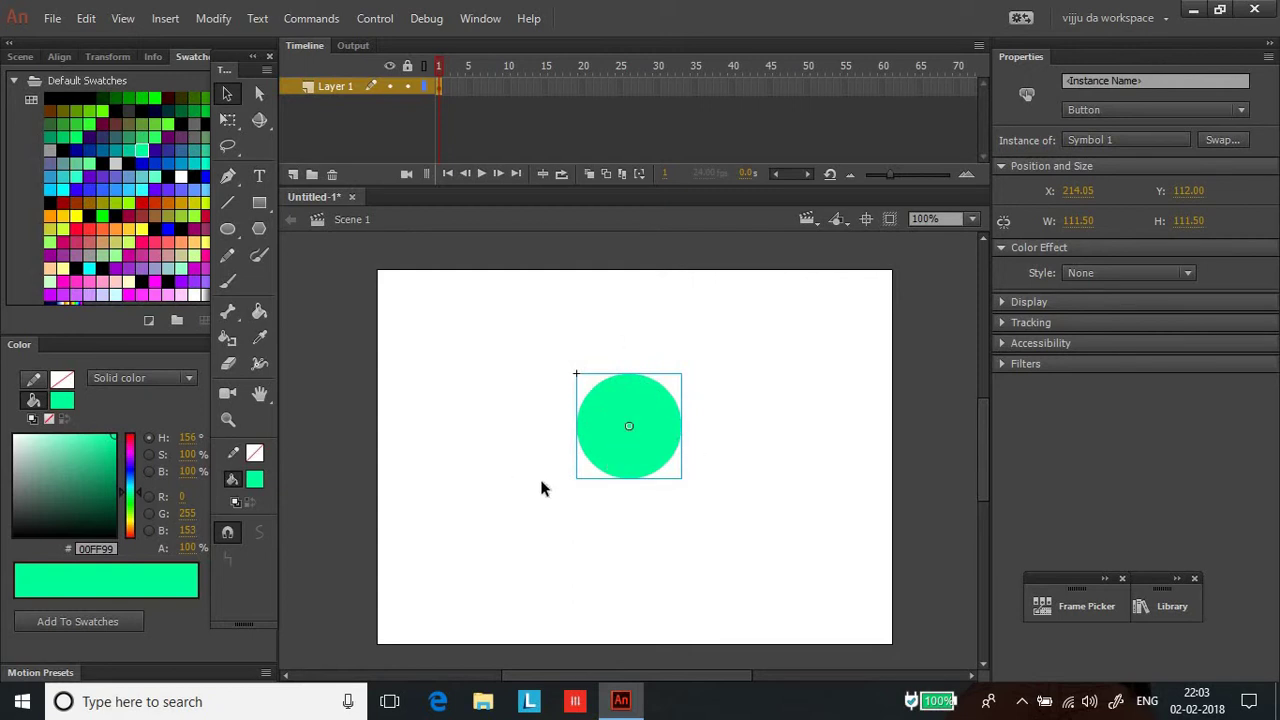
Inside the button symbol, add keyframes for the Over, Down and Hit states and move the Up state's circle to about X -28.
double_click(666, 404)
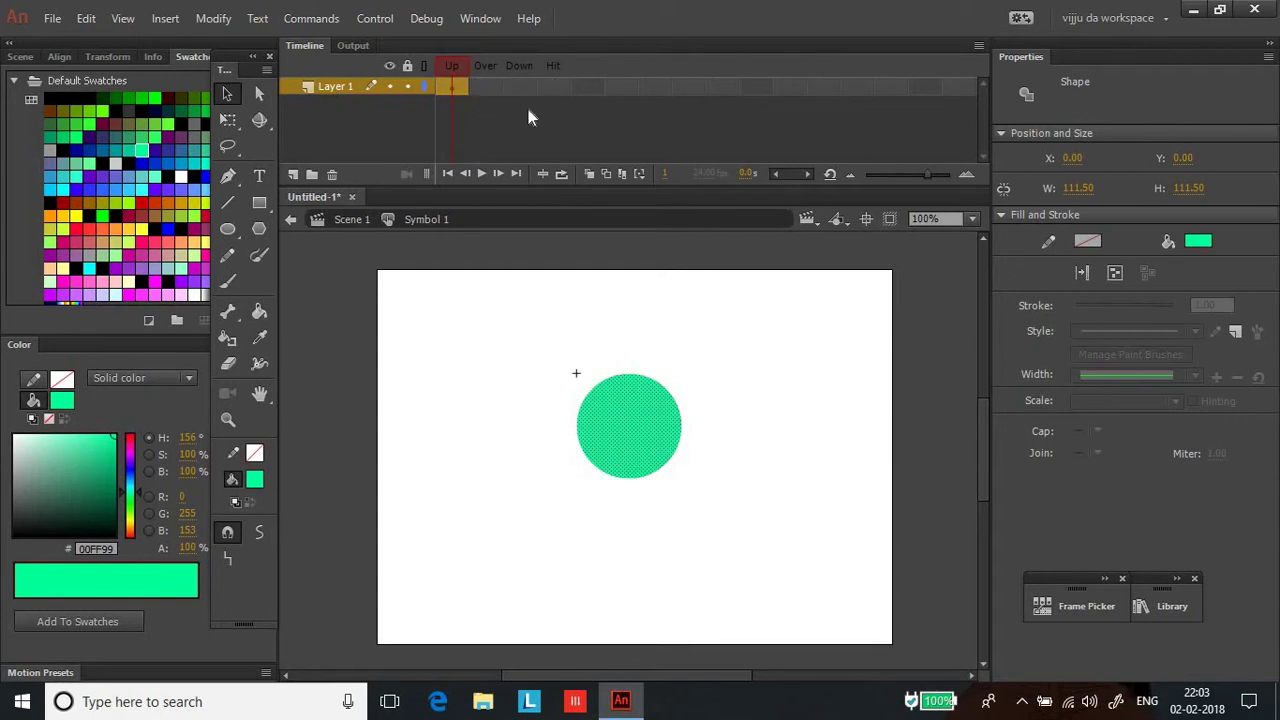
key(F6)
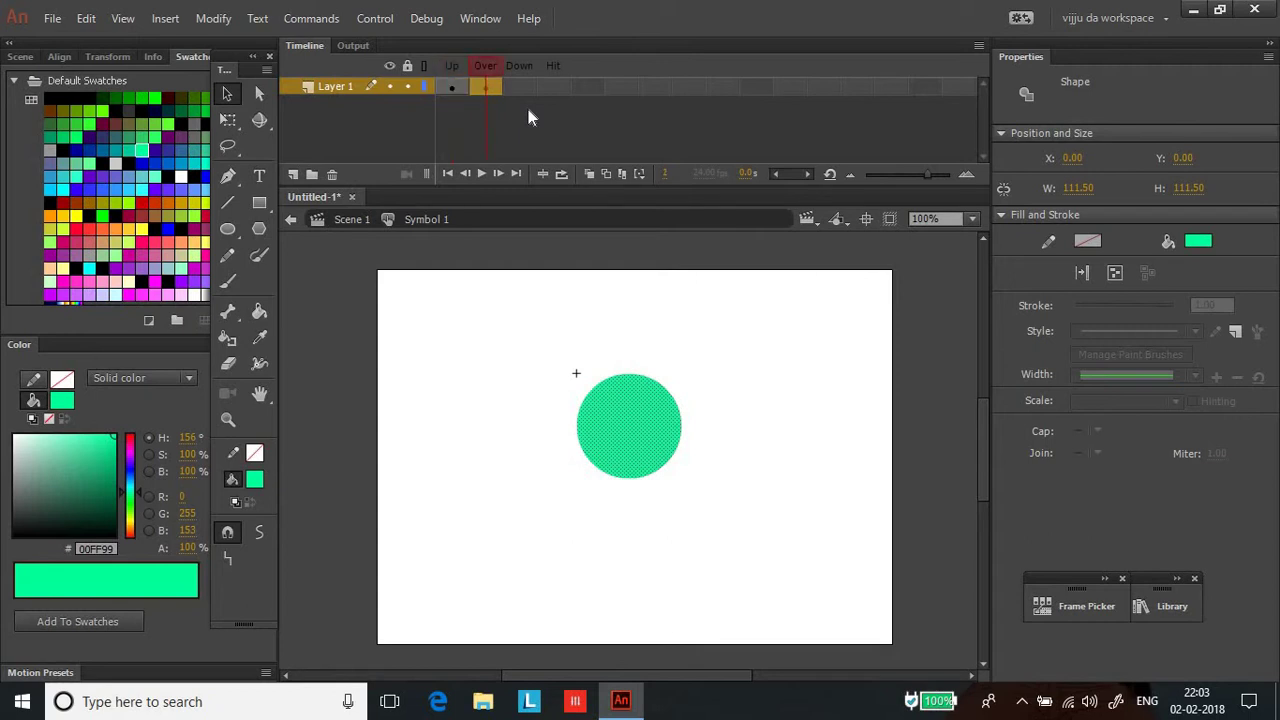
key(F6)
key(F6)
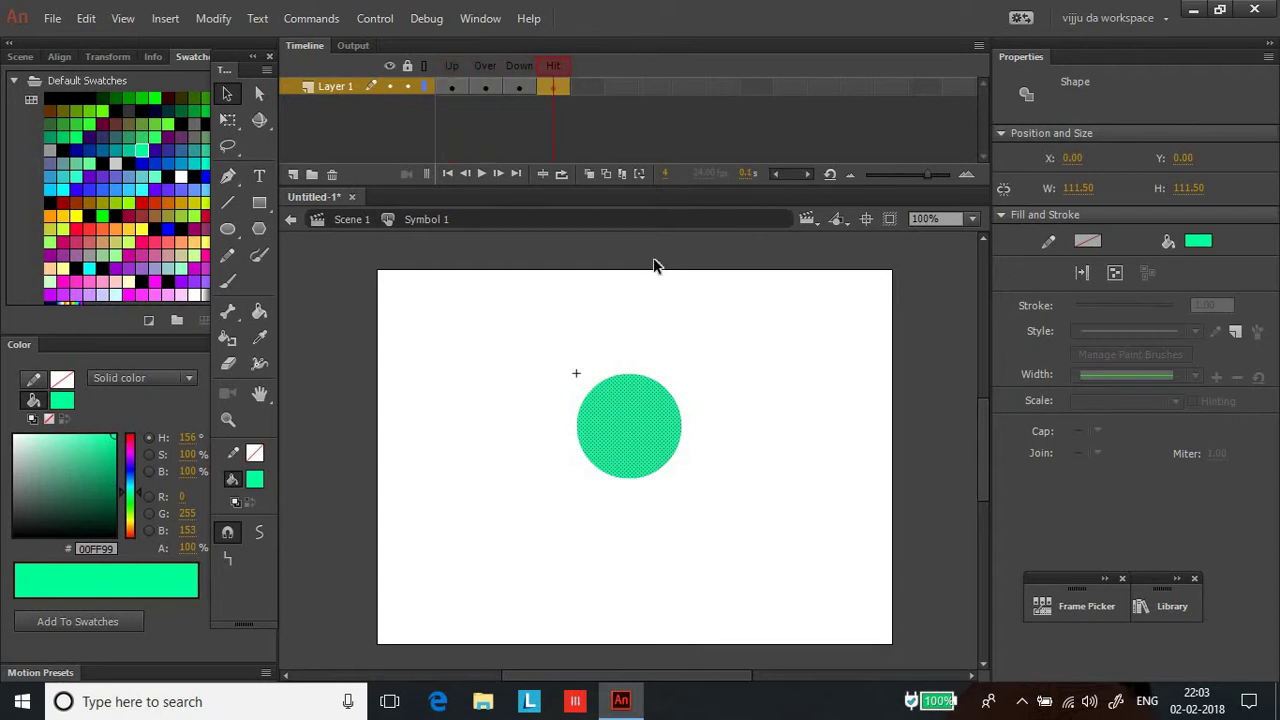
click(455, 87)
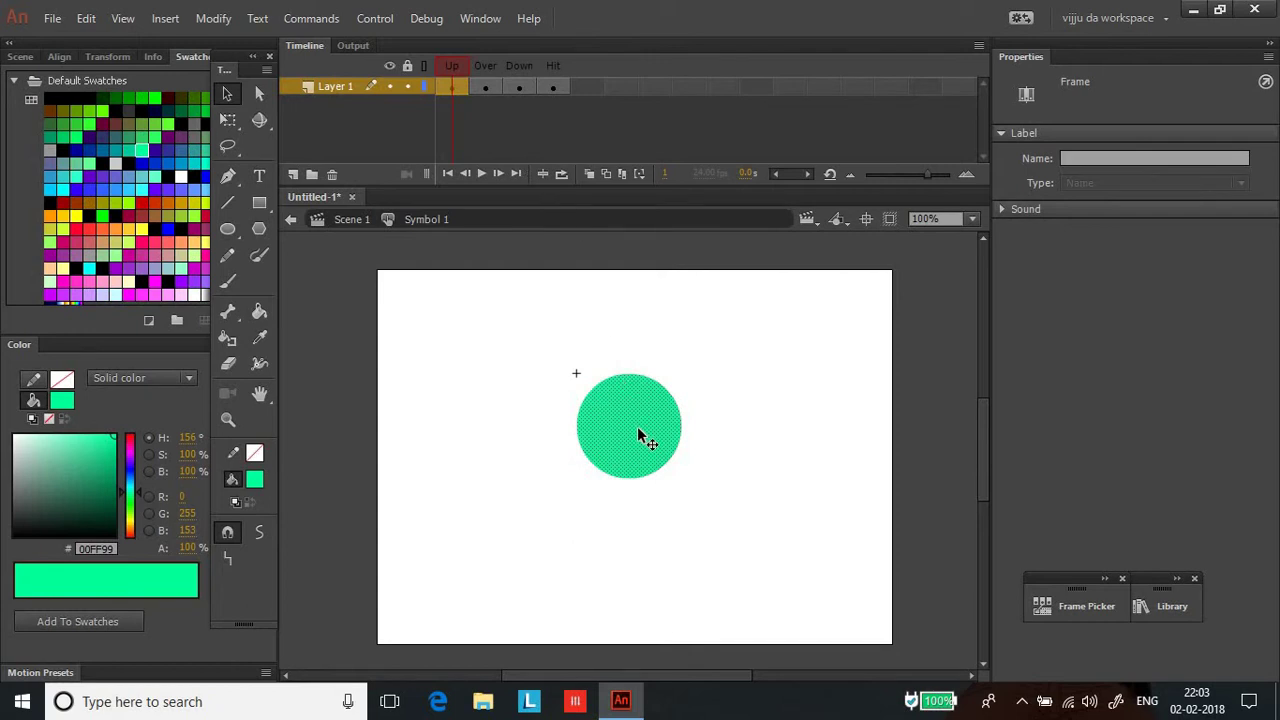
drag(640, 437, 608, 431)
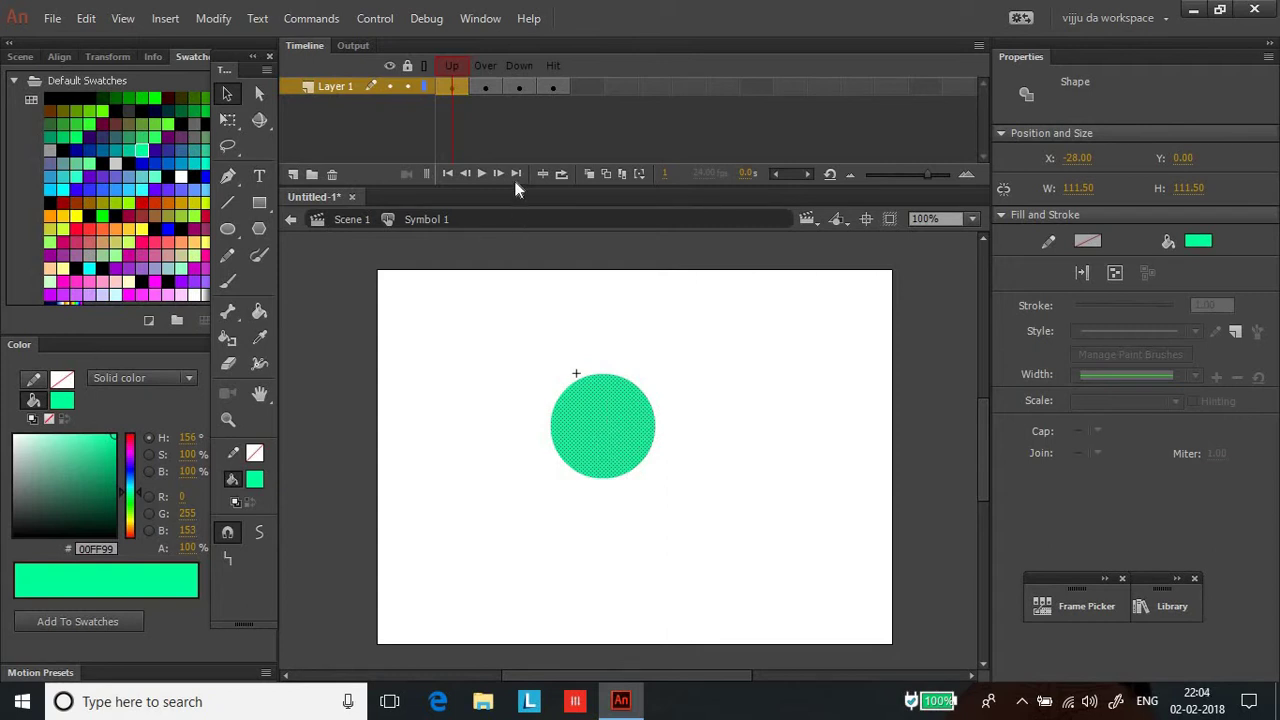
Convert the circle in the button's Over frame to a symbol of type Movie Clip.
click(485, 88)
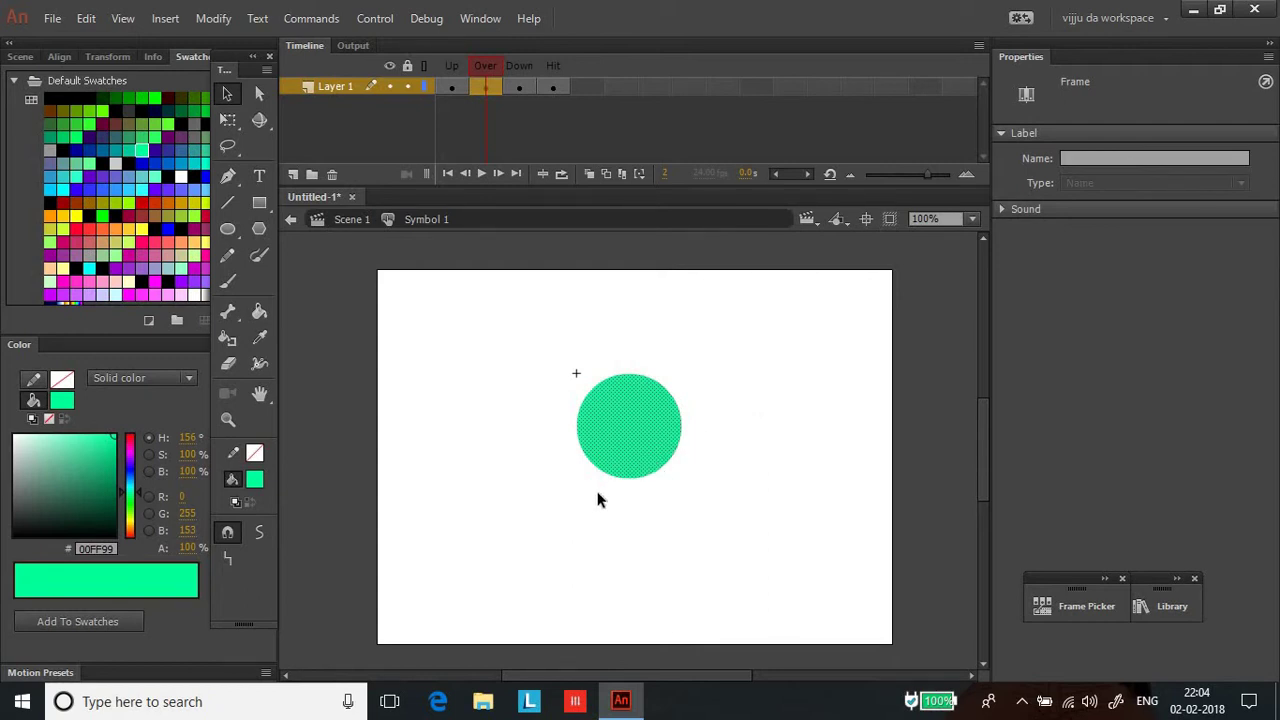
click(648, 432)
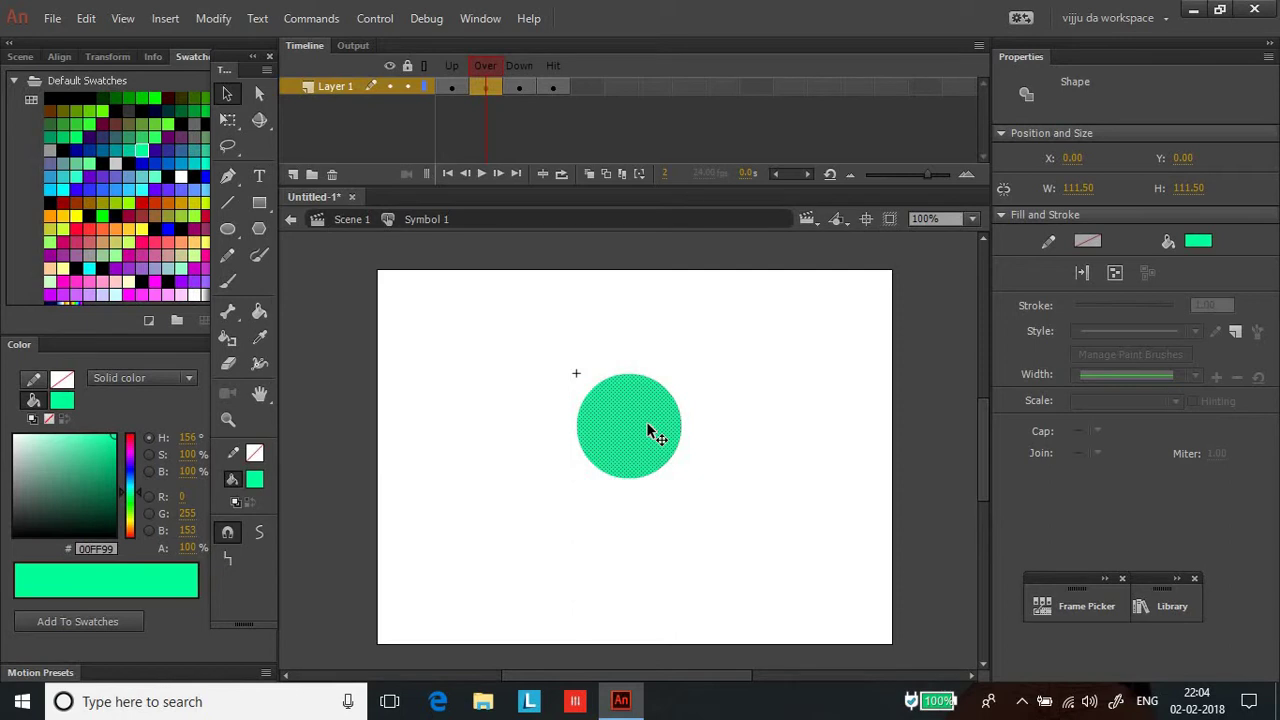
key(F8)
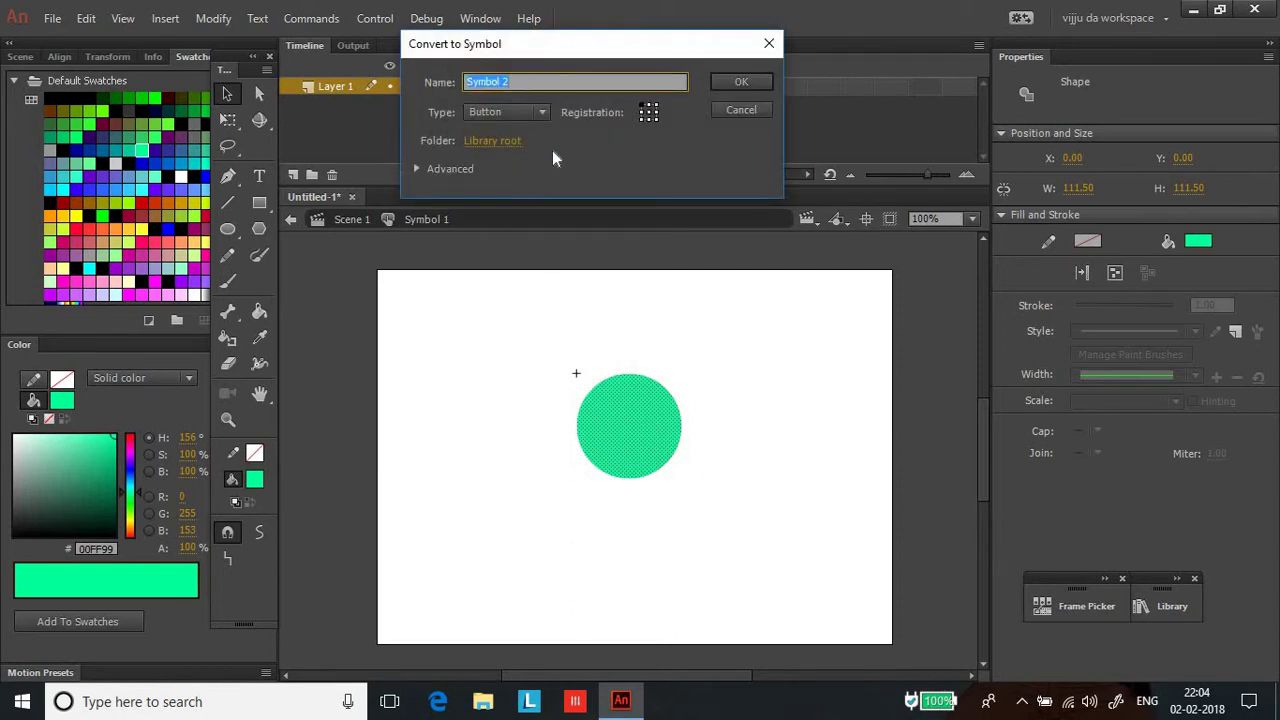
click(542, 112)
click(540, 137)
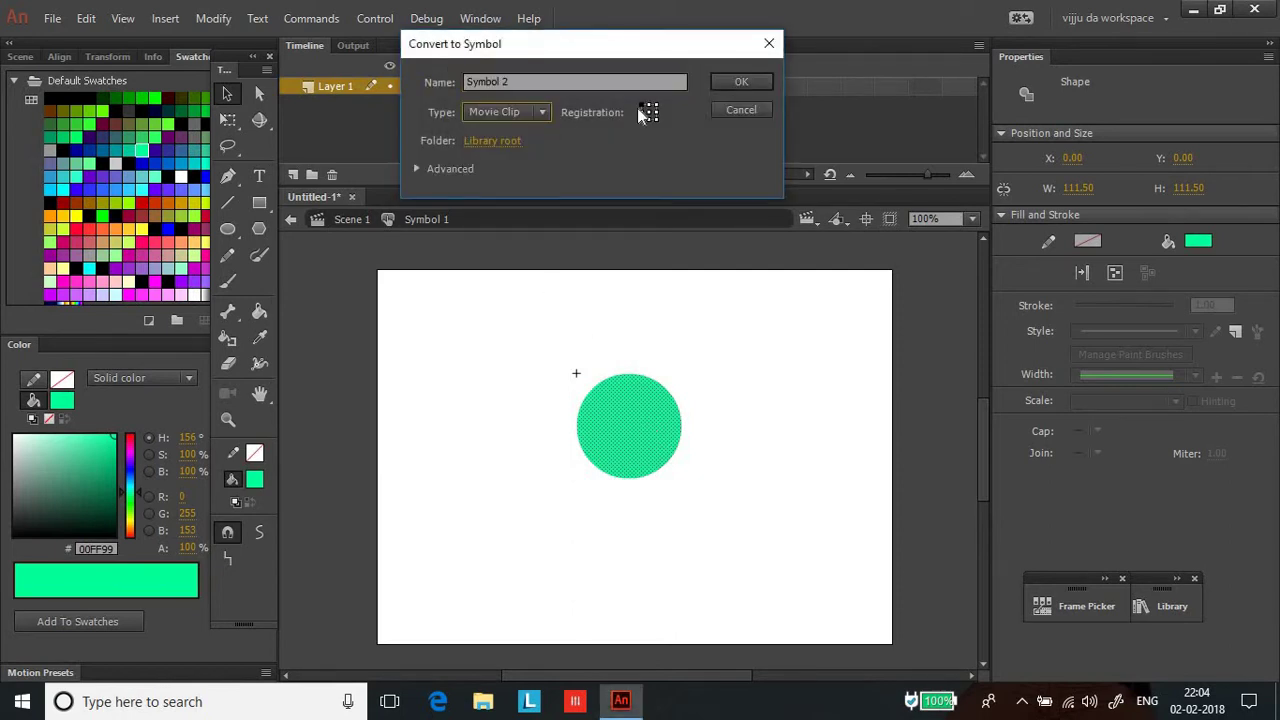
click(722, 82)
Open the new movie clip for editing, add a second layer and place a copy of the circle on it at the same position.
double_click(656, 441)
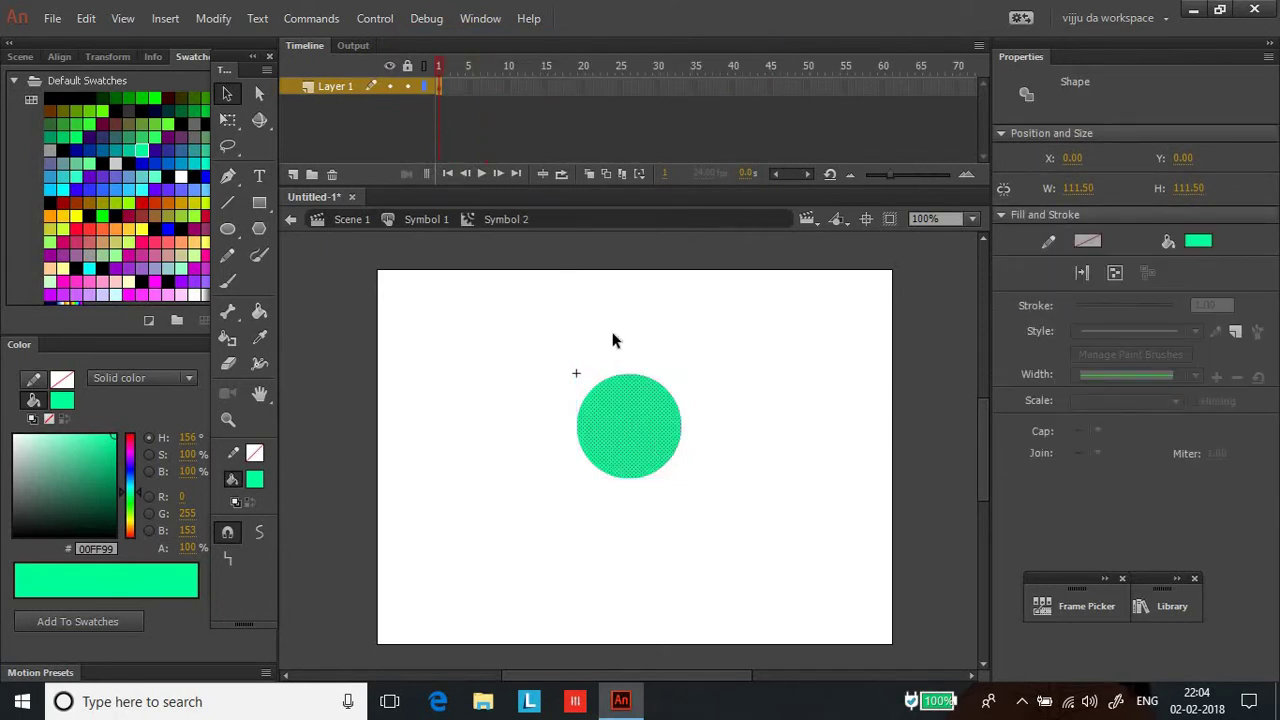
click(294, 174)
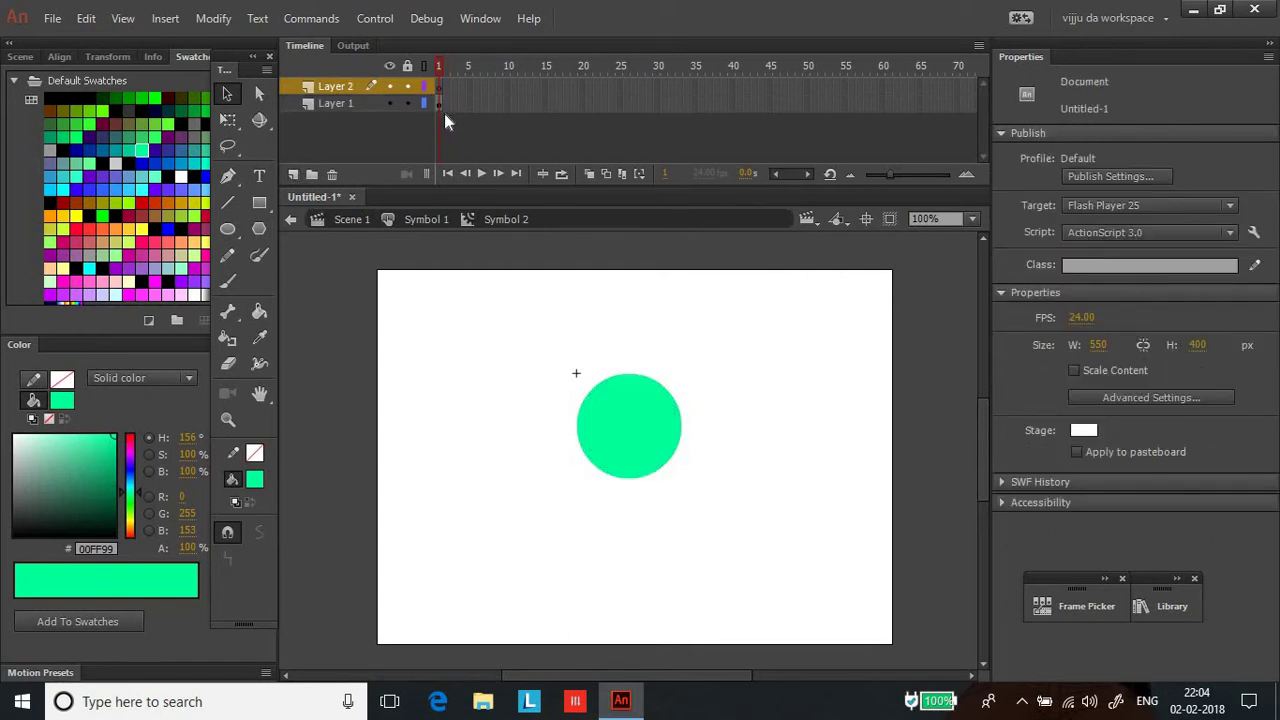
mouse_move(429, 92)
mouse_down()
mouse_move(487, 99)
mouse_move(441, 96)
mouse_up()
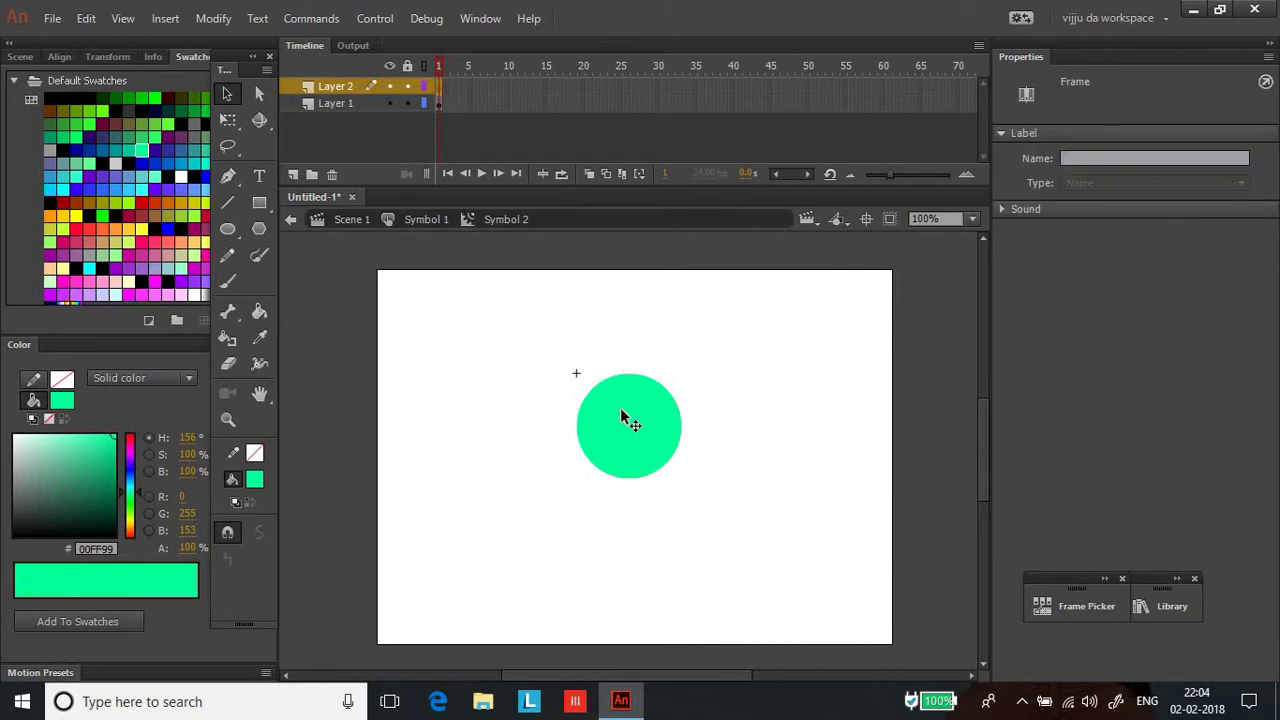
click(441, 104)
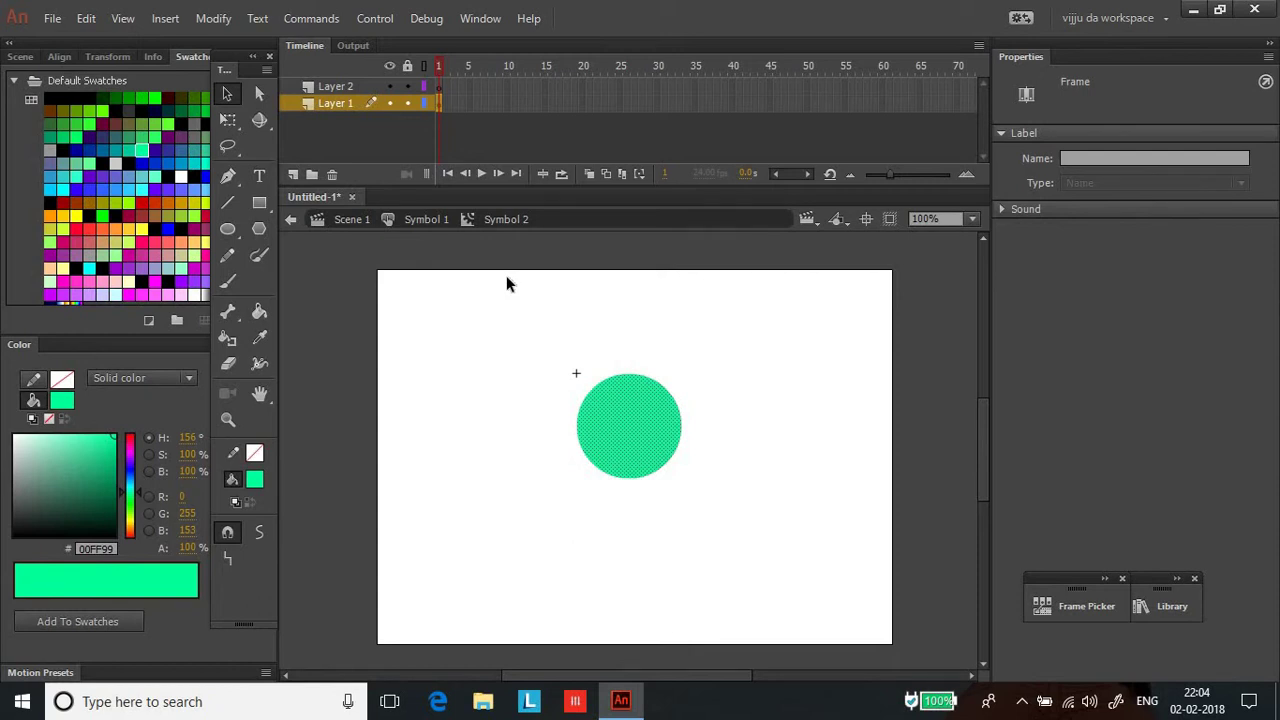
click(446, 90)
key(ctrl+a)
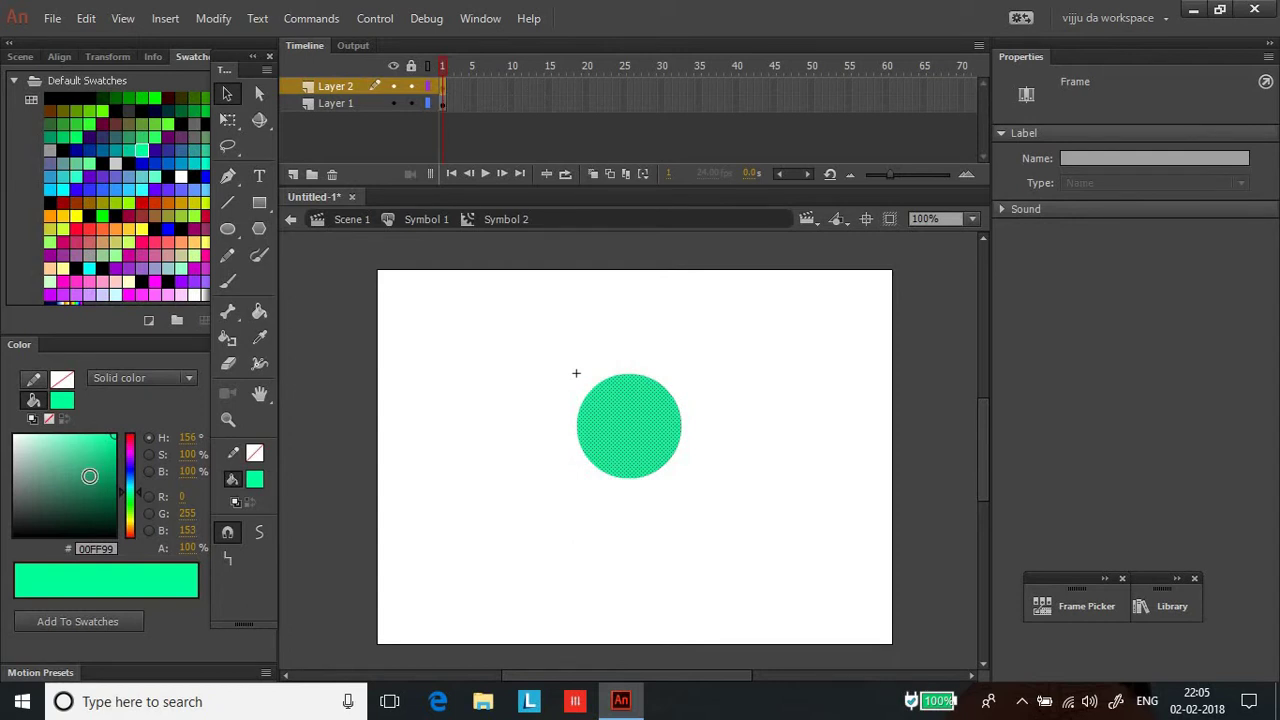
Recolour the Layer 2 circle to the yellow-green #CCF500.
click(53, 485)
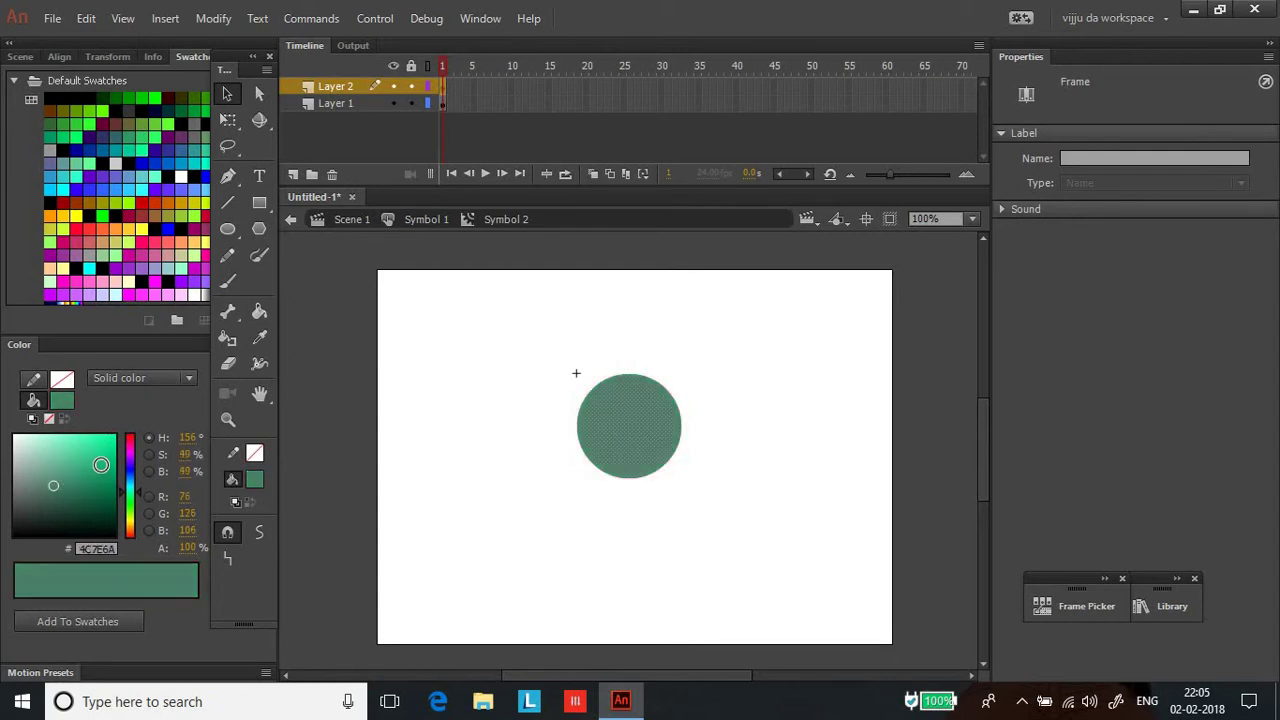
click(88, 508)
click(58, 484)
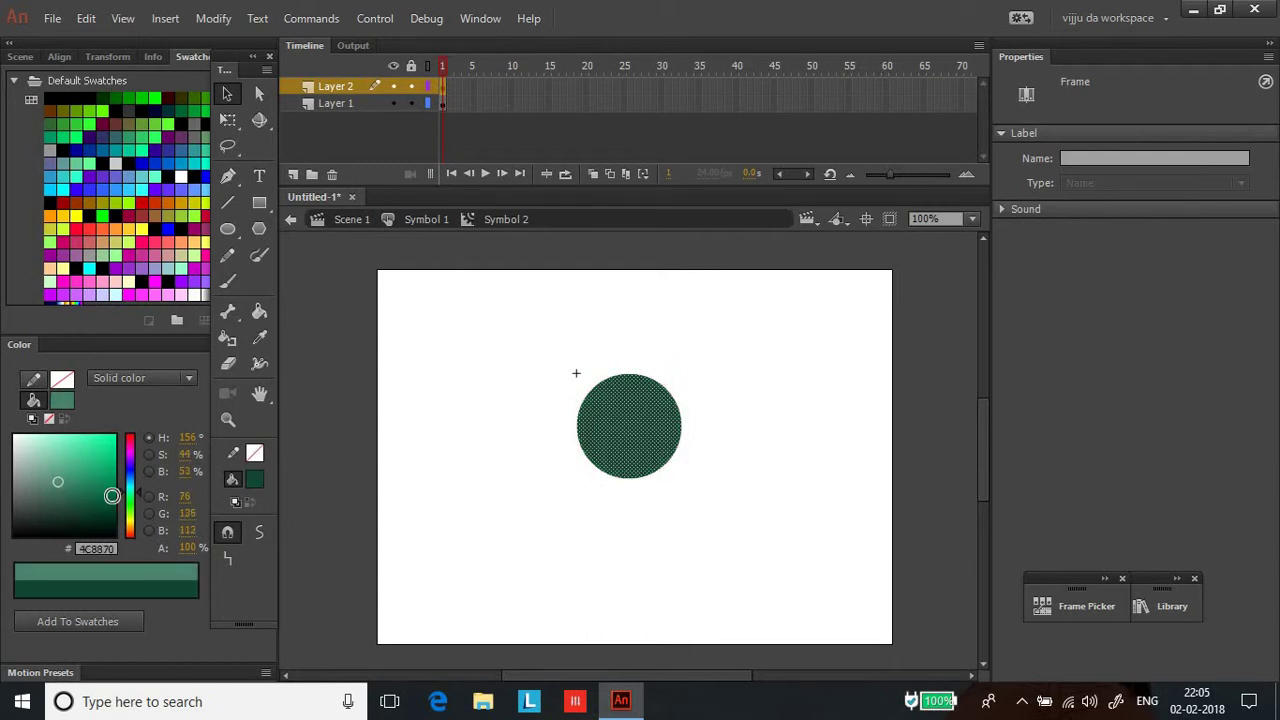
click(130, 517)
click(114, 440)
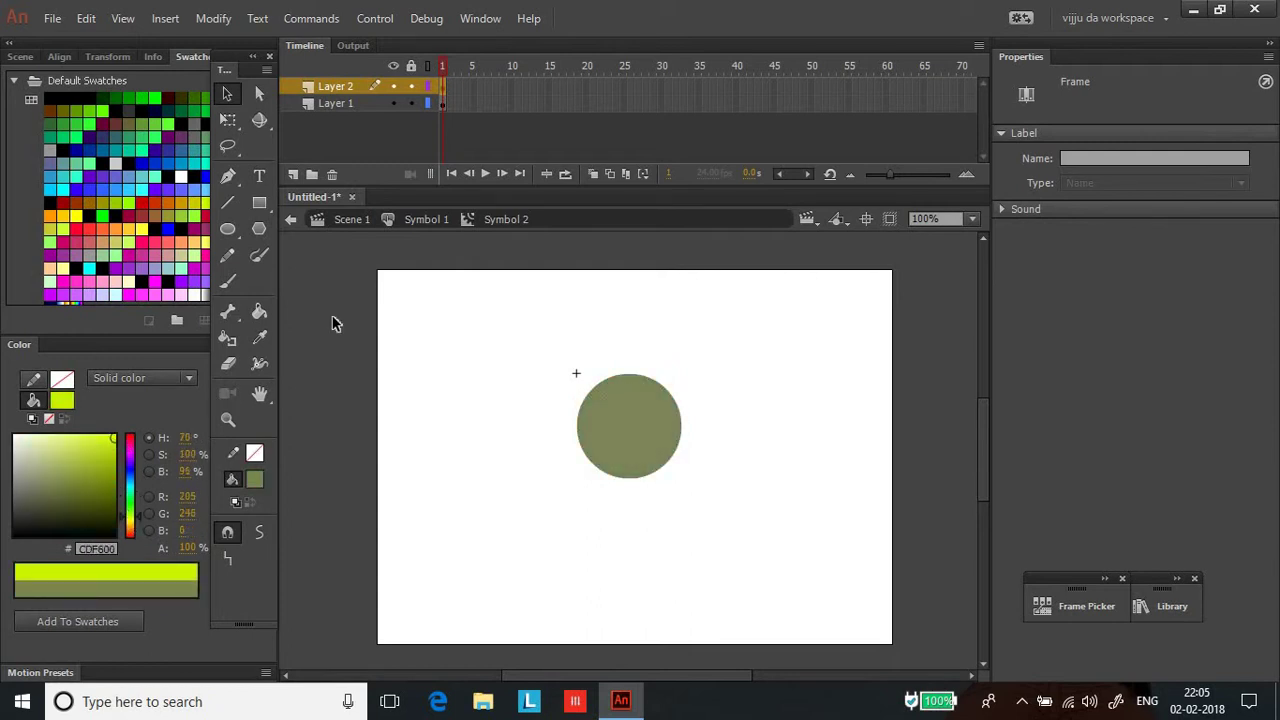
Add a keyframe at frame 10 of Layer 2 and recolour its circle blue #0400F5.
click(539, 86)
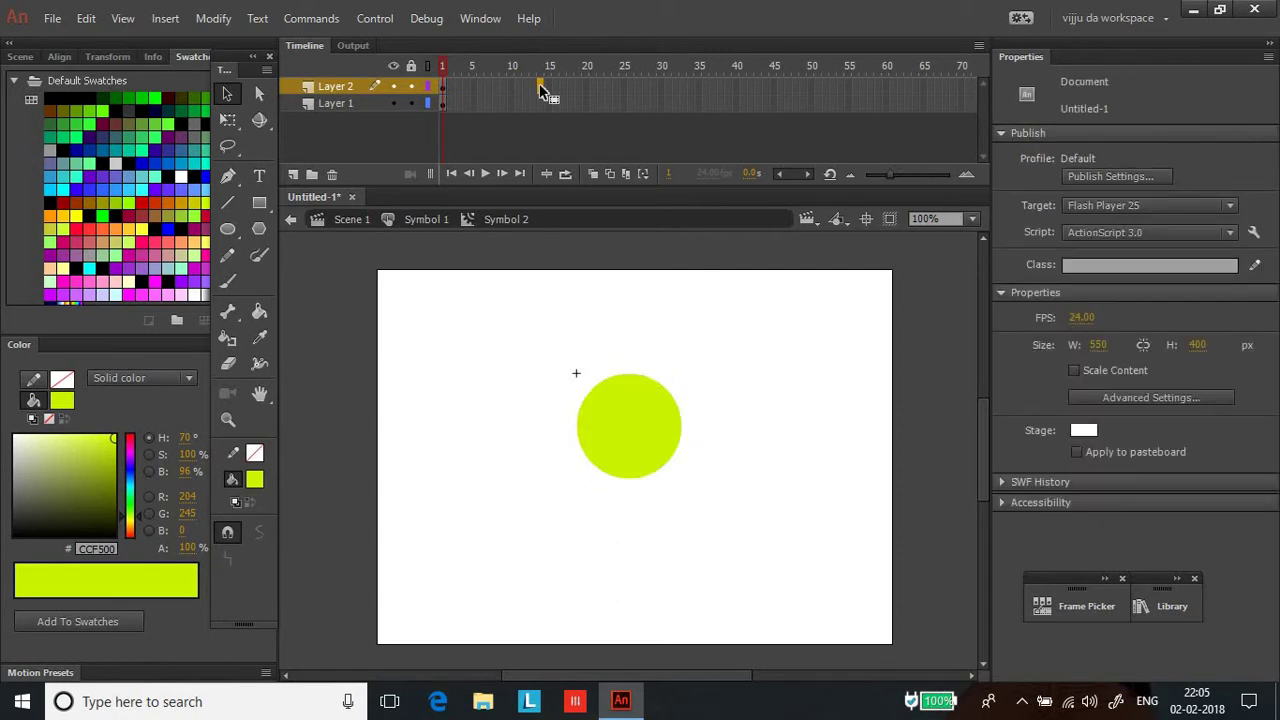
click(508, 86)
key(F6)
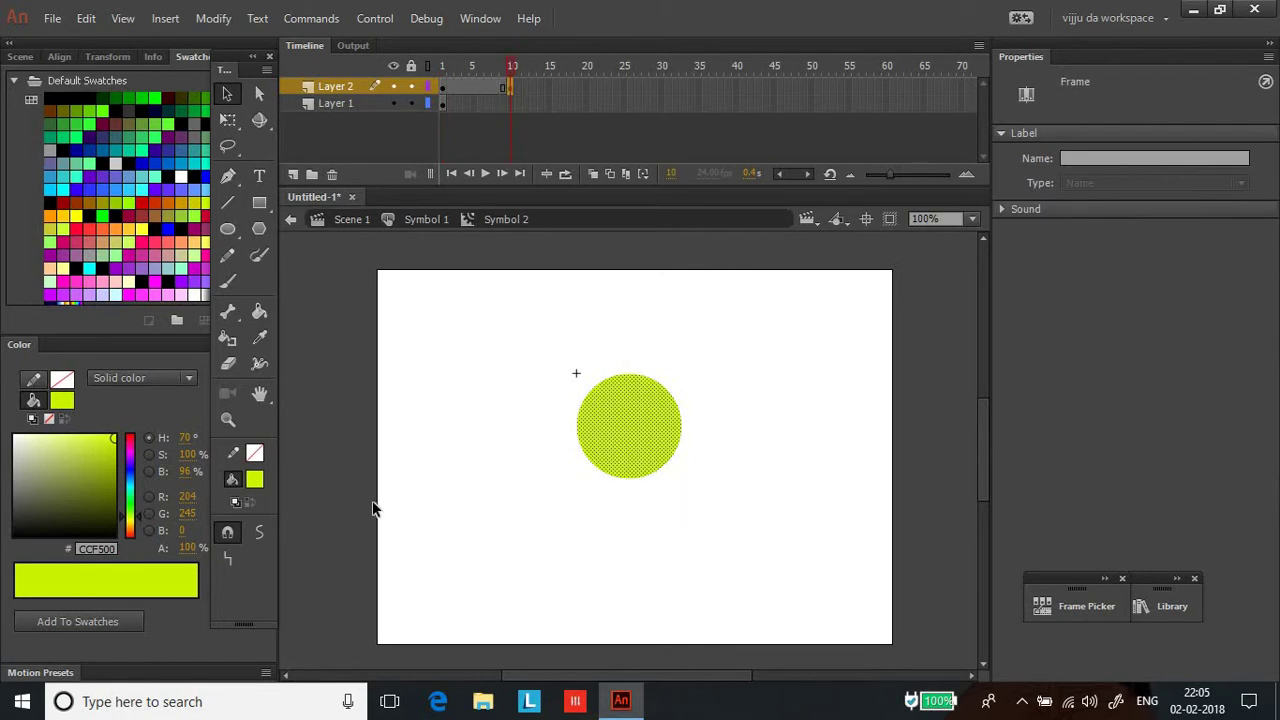
click(127, 451)
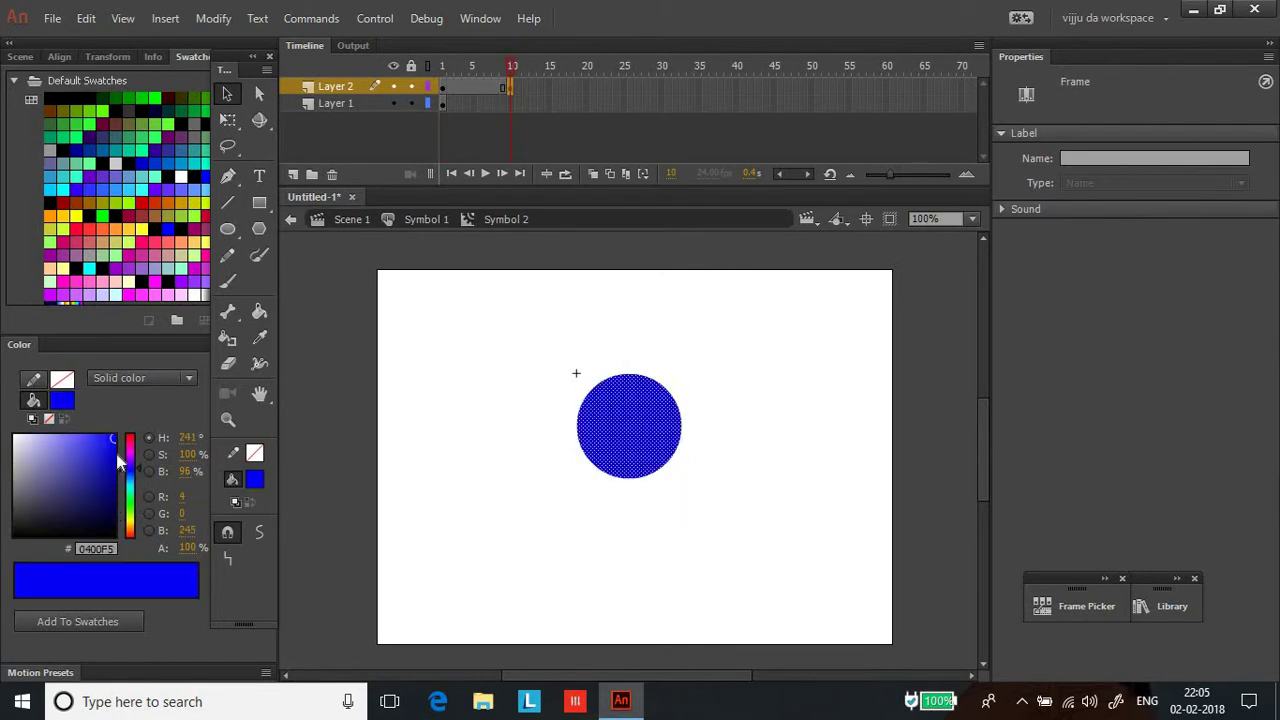
Add a keyframe at frame 18 of Layer 2 and recolour its circle red #F5001A.
click(570, 89)
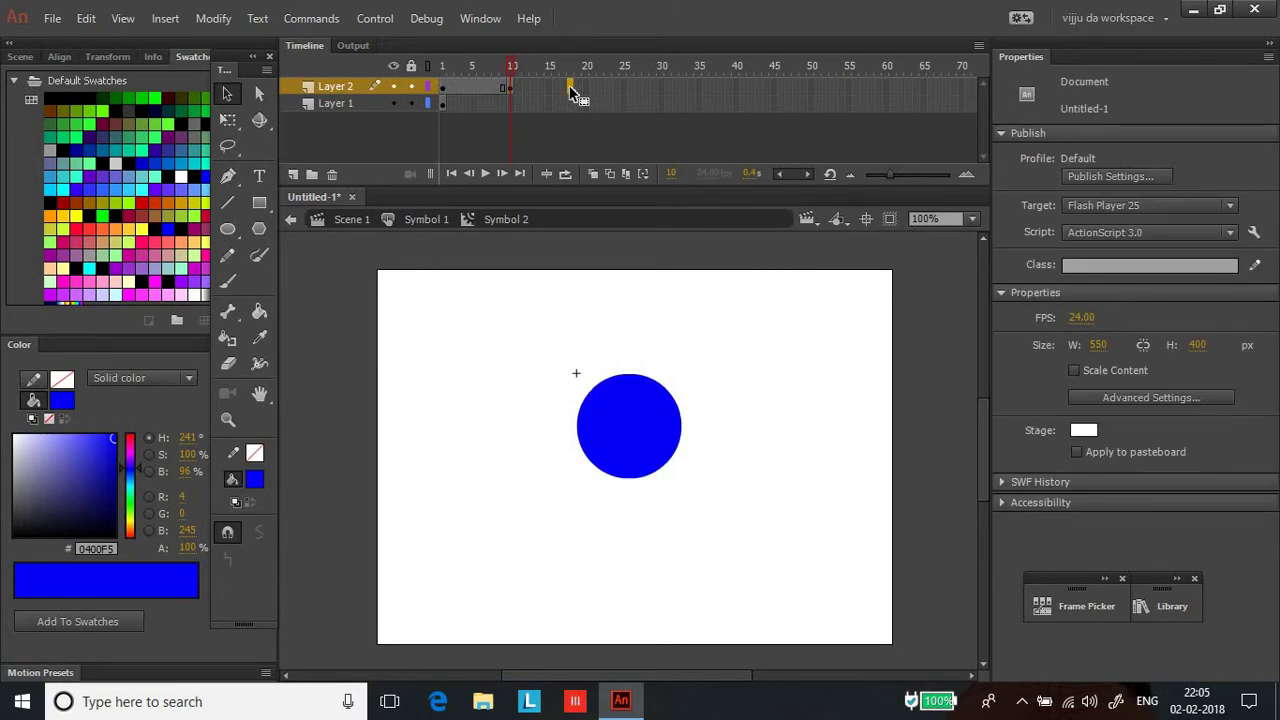
click(570, 89)
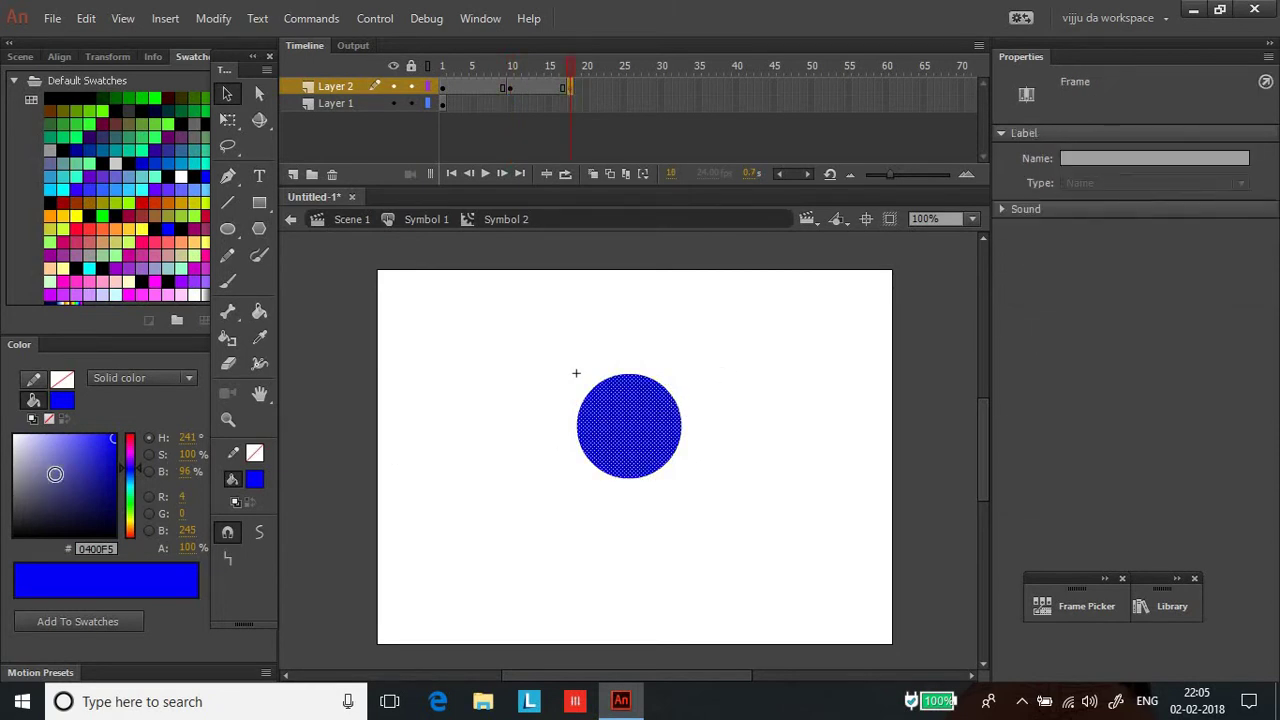
drag(128, 500, 118, 470)
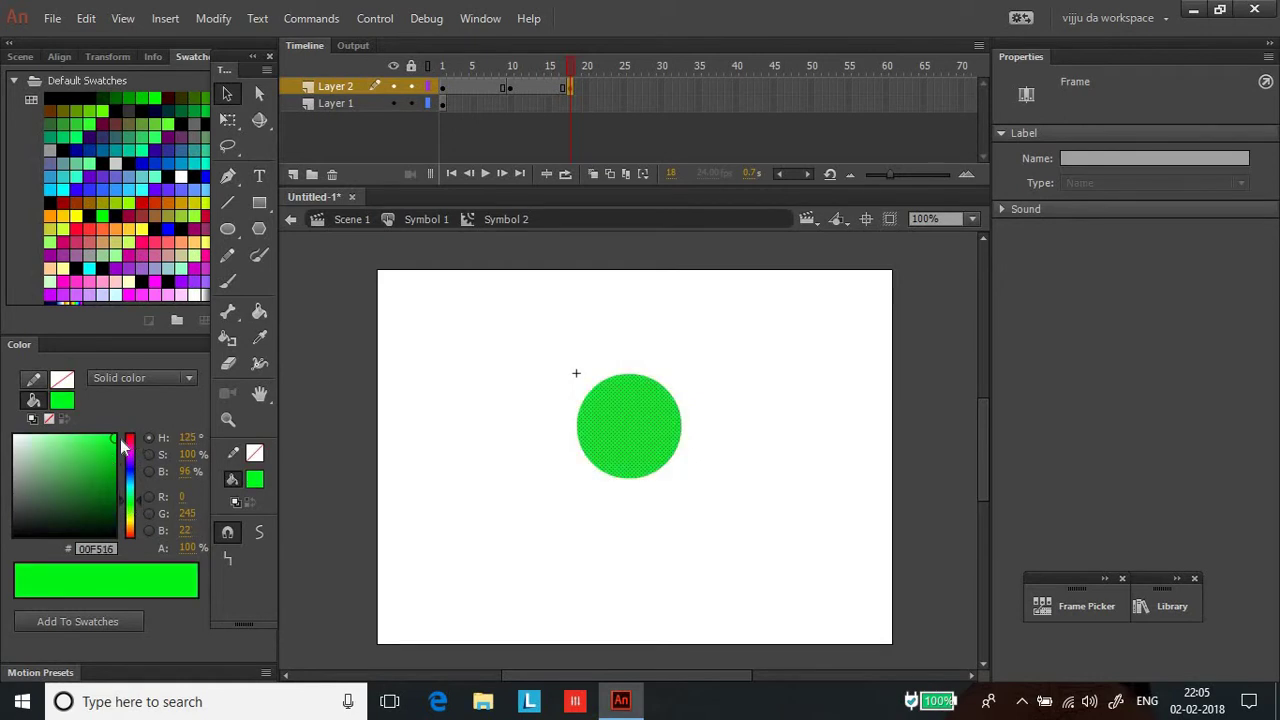
click(128, 438)
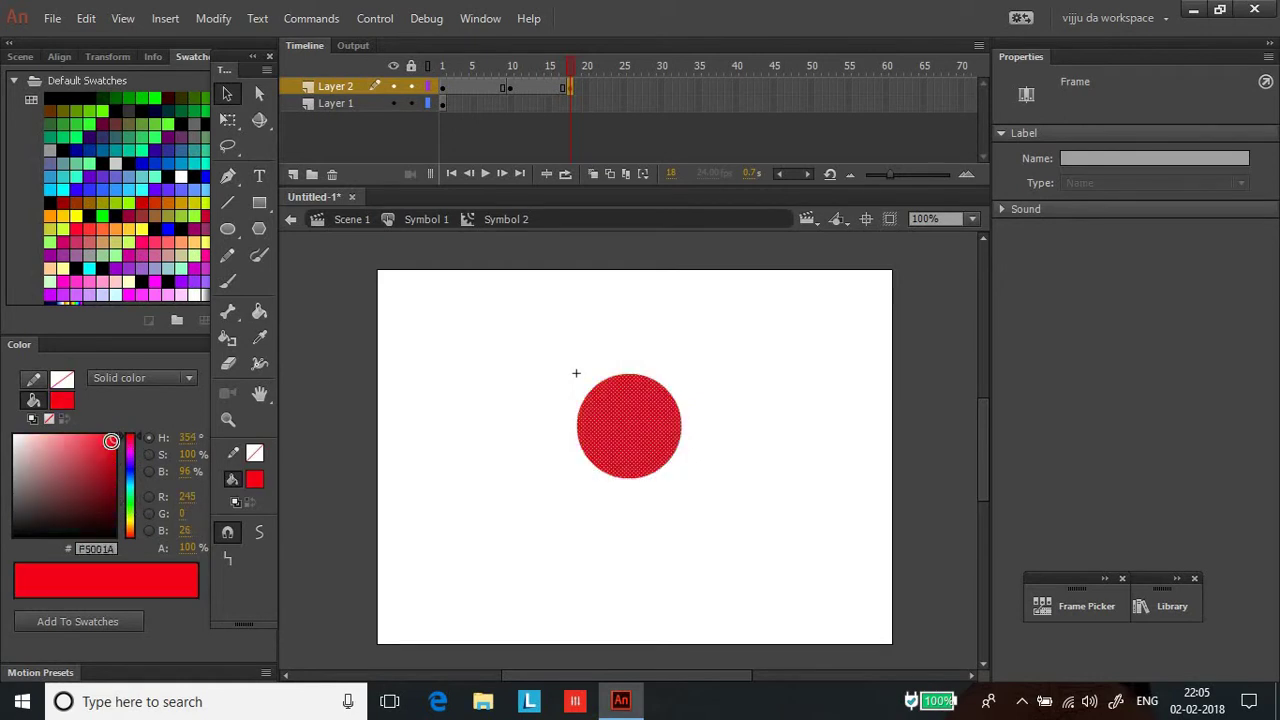
Return to Scene 1 and test the movie, checking the button's Over animation and its response when activated.
click(291, 220)
click(291, 220)
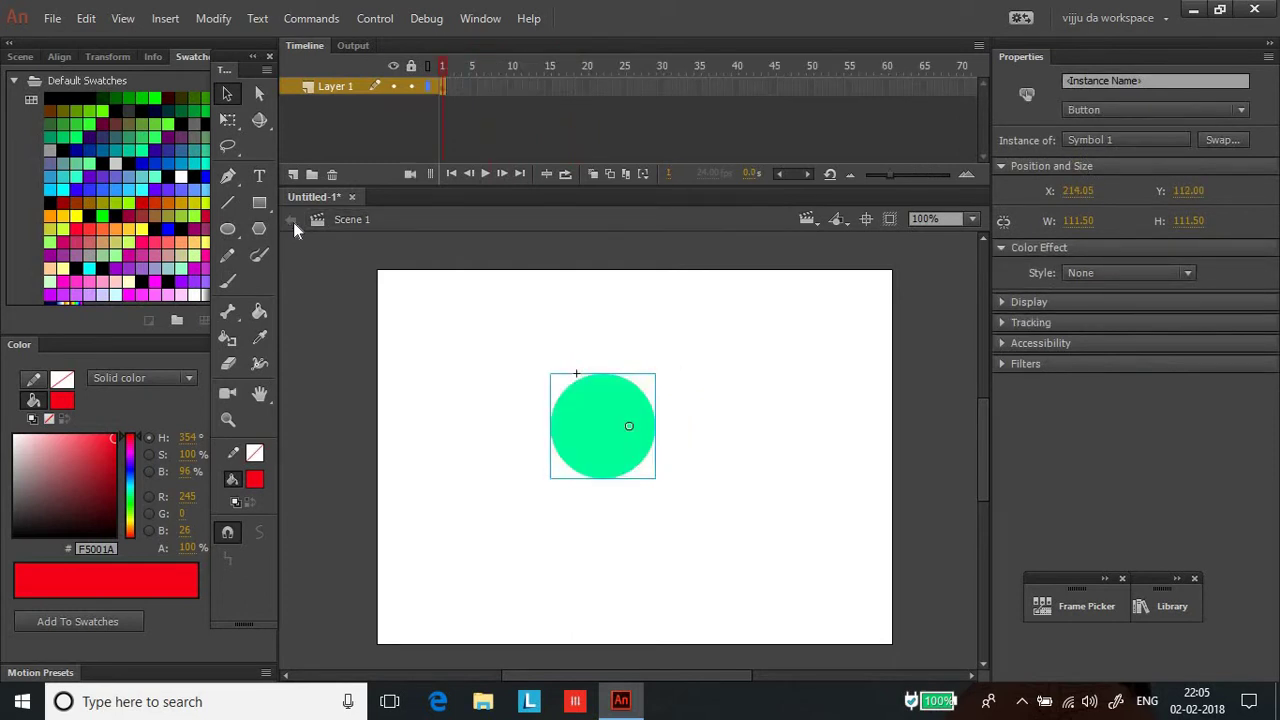
key(ctrl+Return)
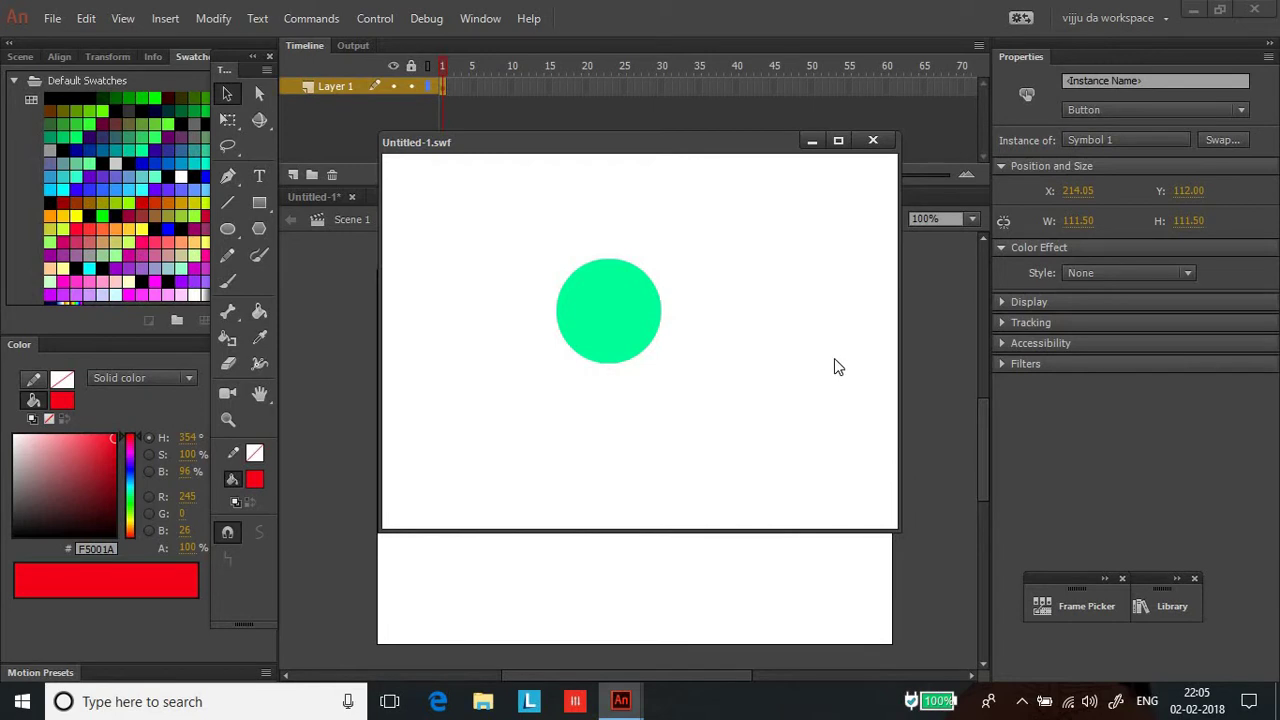
click(639, 315)
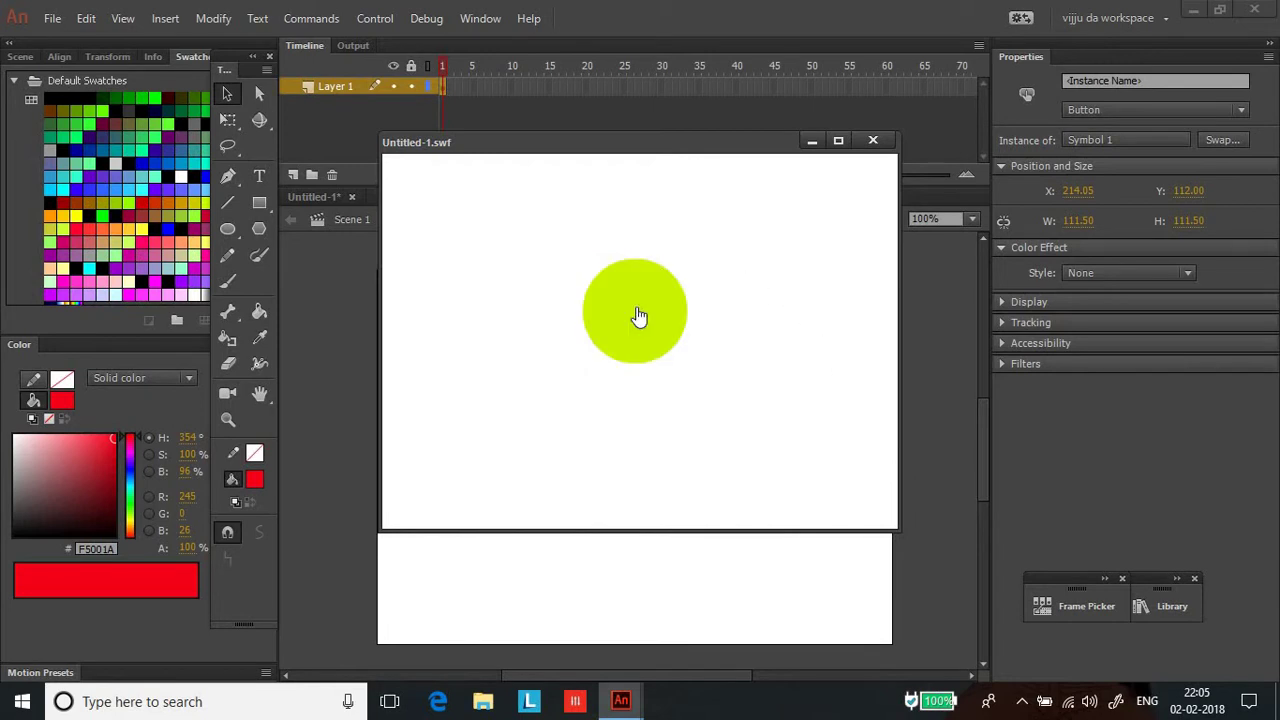
click(639, 316)
click(639, 316)
click(639, 316)
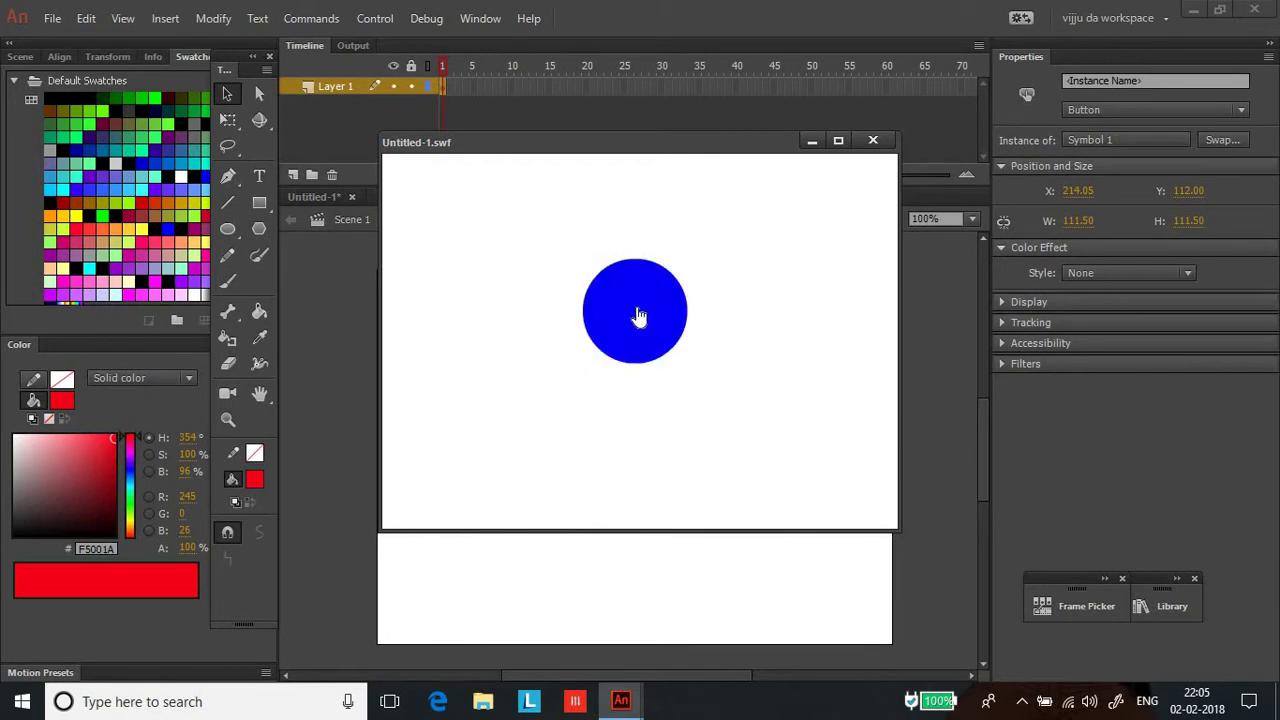
click(639, 316)
click(639, 316)
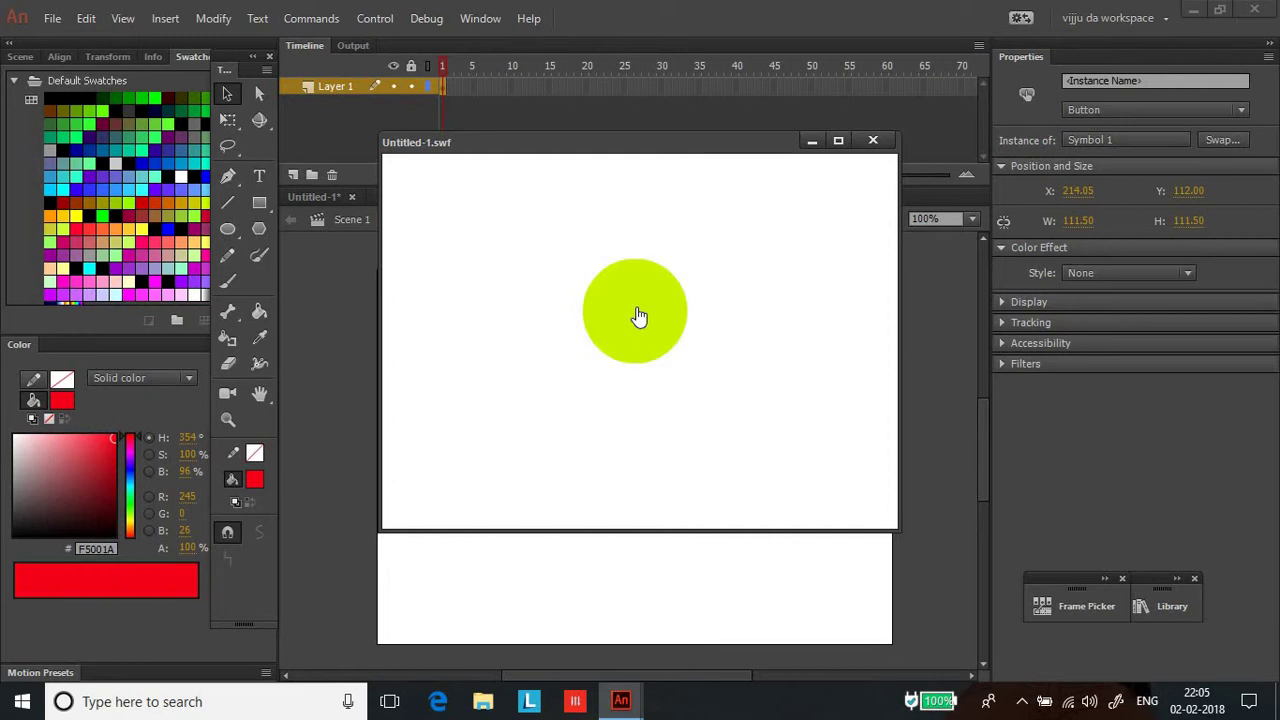
click(639, 316)
click(639, 316)
click(639, 316)
click(639, 316)
click(639, 316)
click(639, 316)
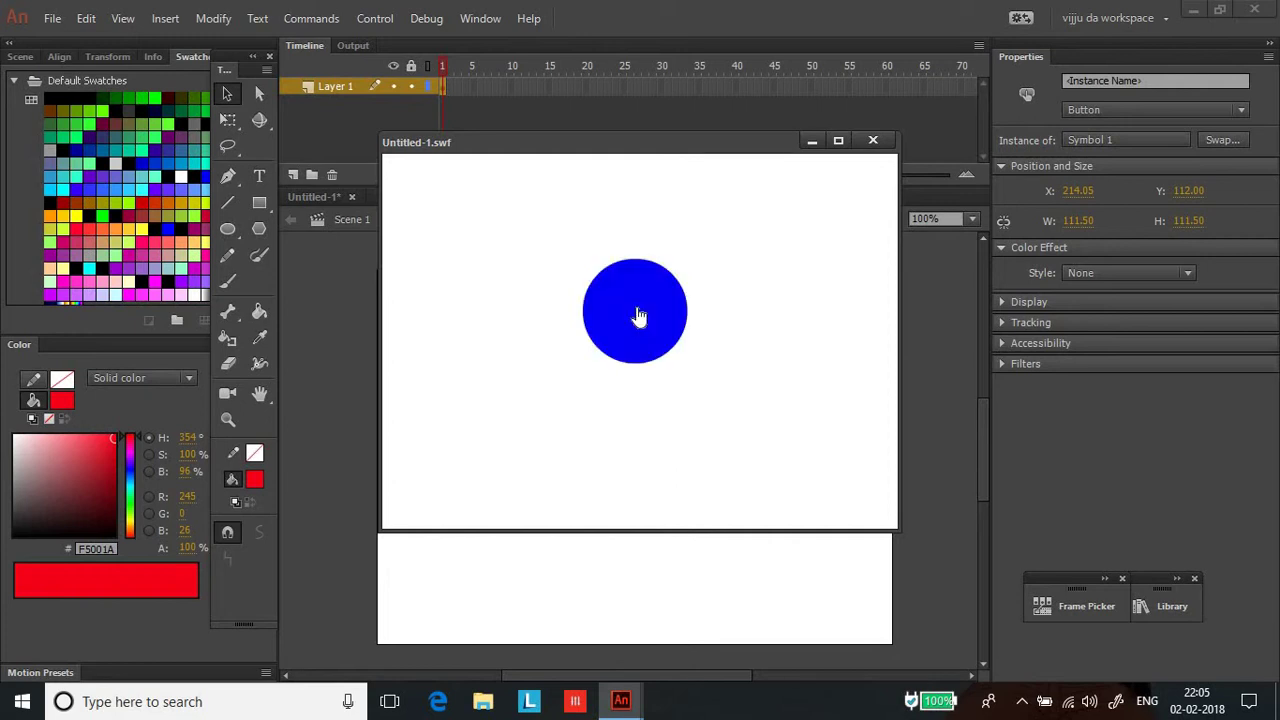
click(639, 316)
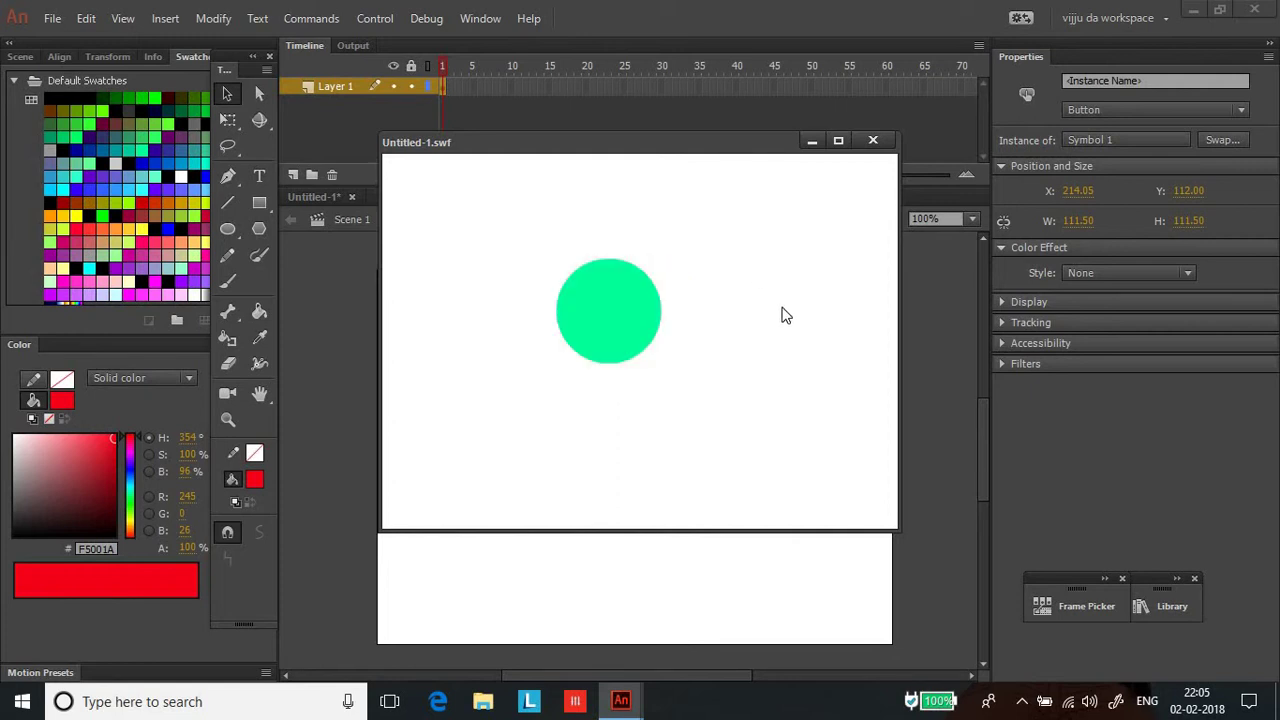
click(633, 340)
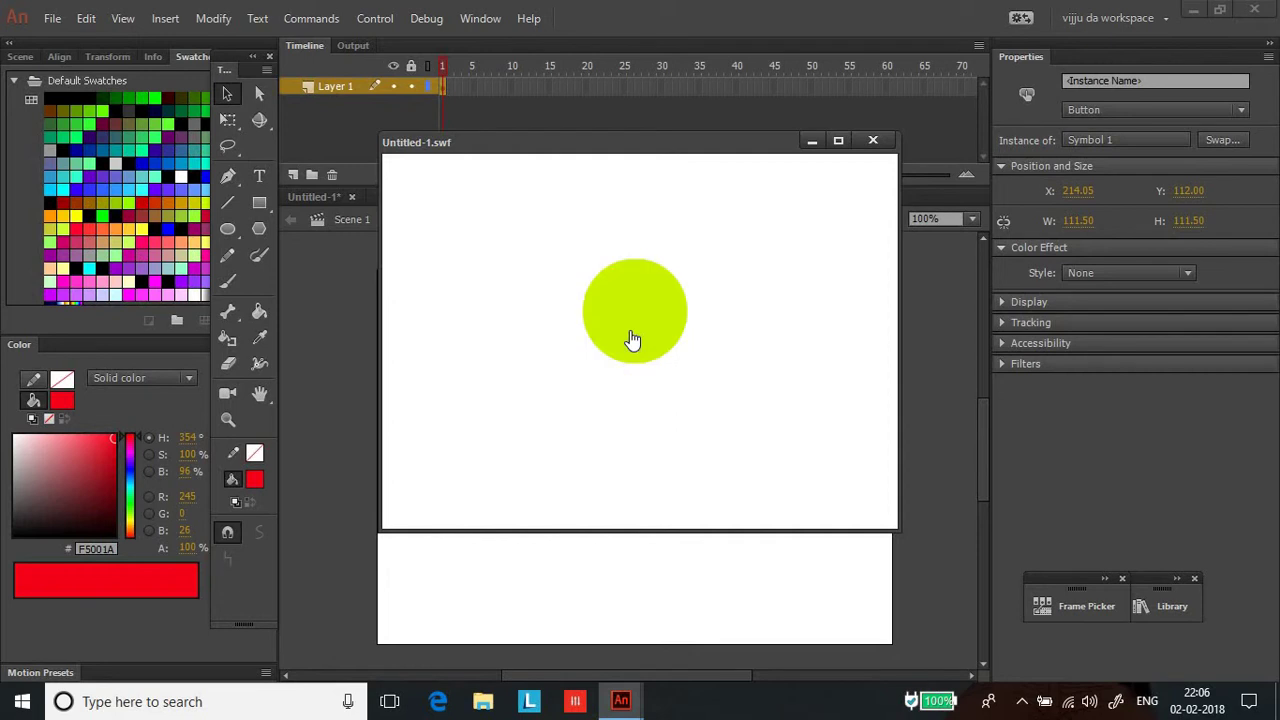
click(632, 340)
click(632, 340)
click(632, 340)
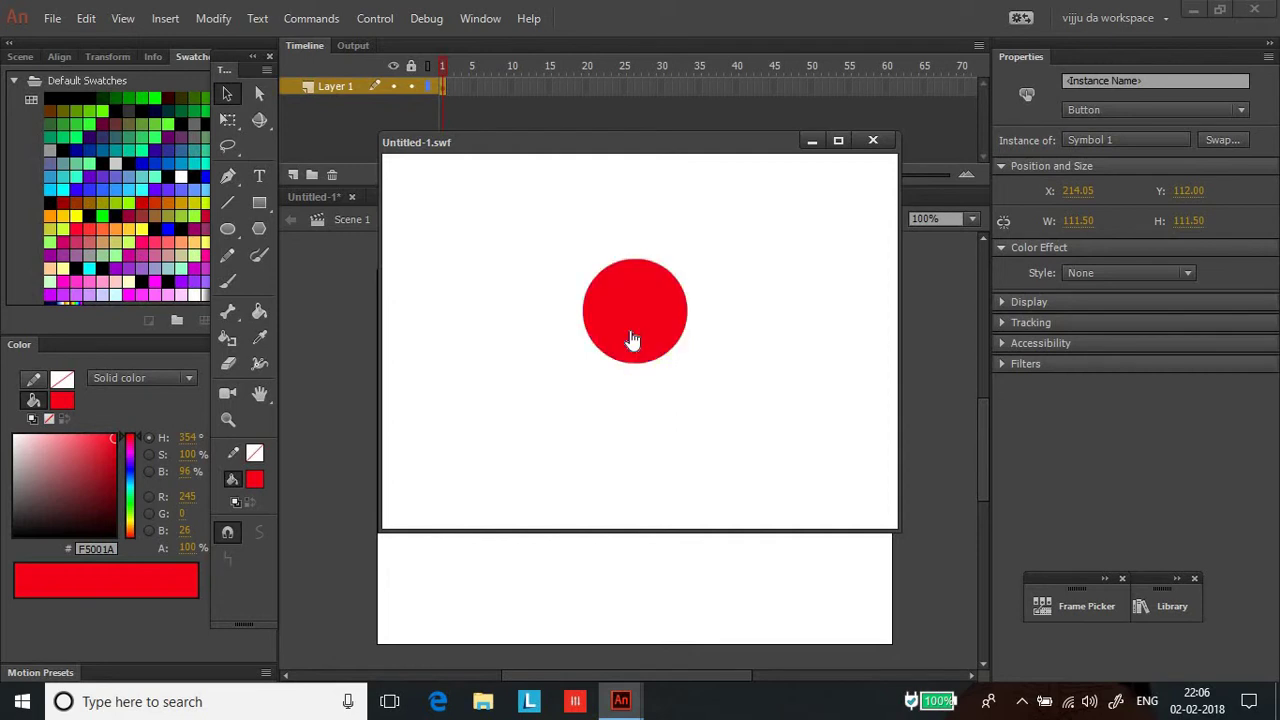
click(632, 340)
click(632, 340)
click(632, 340)
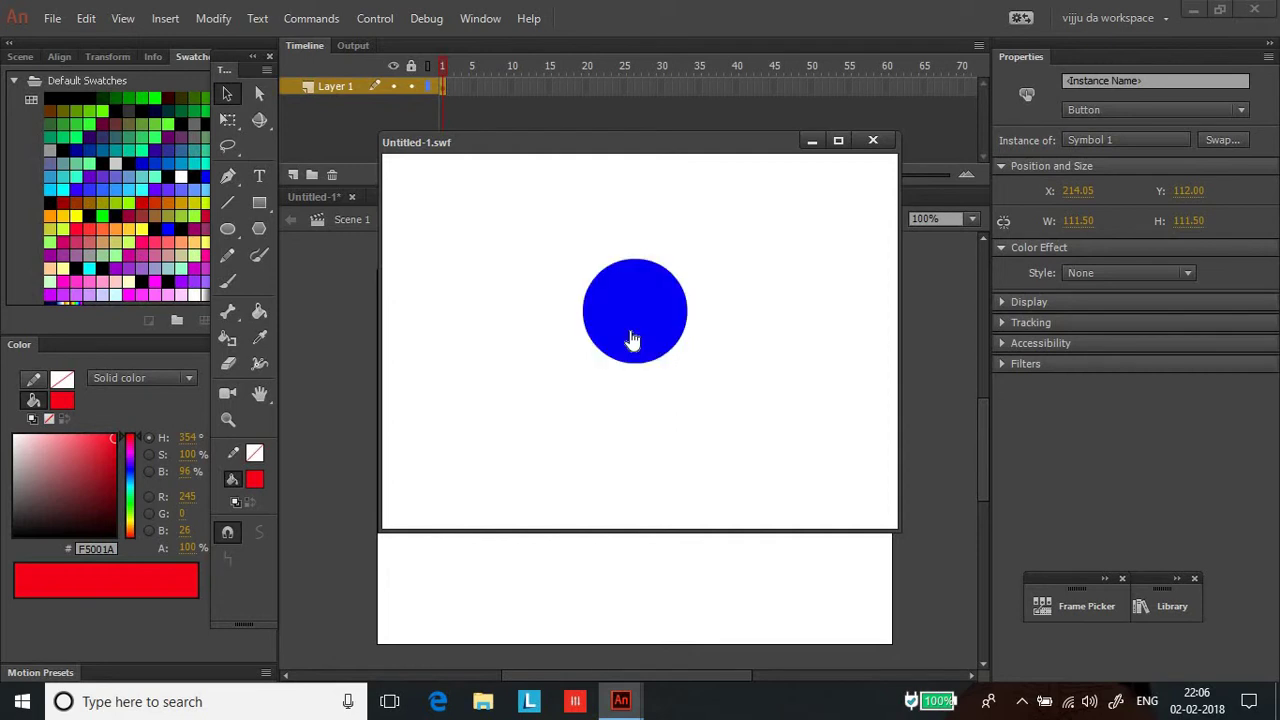
click(632, 340)
click(630, 338)
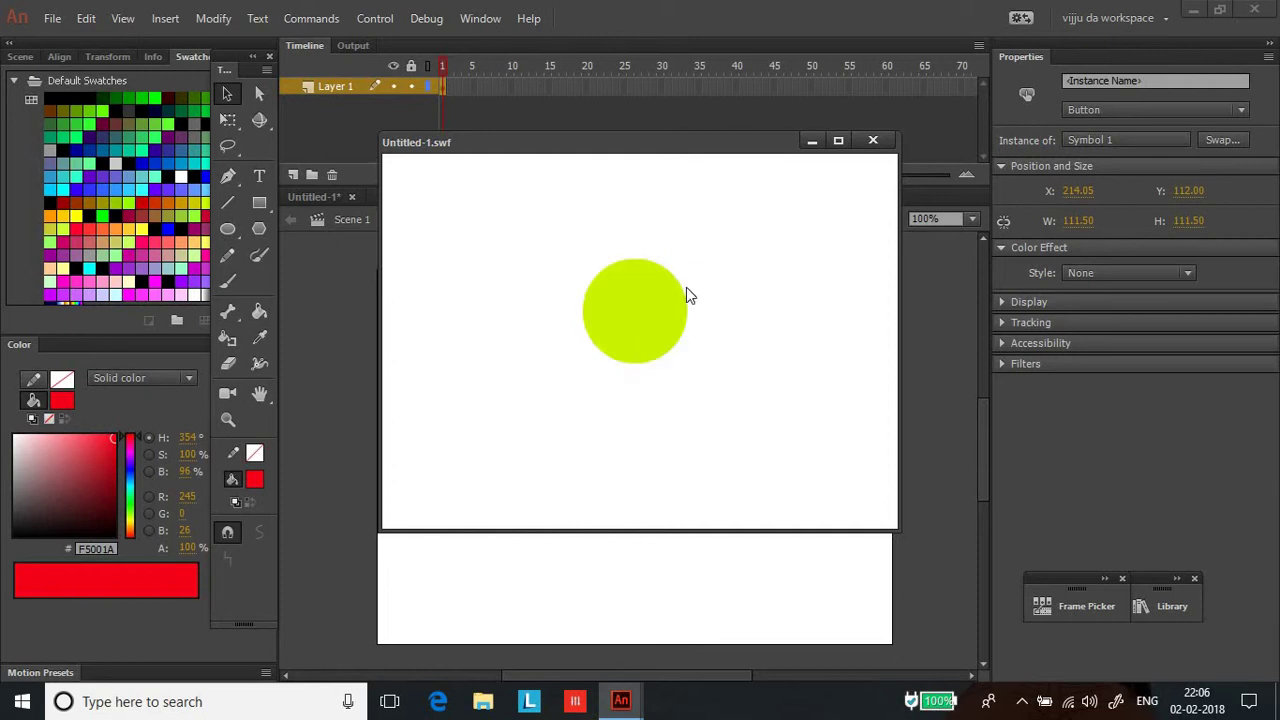
click(873, 140)
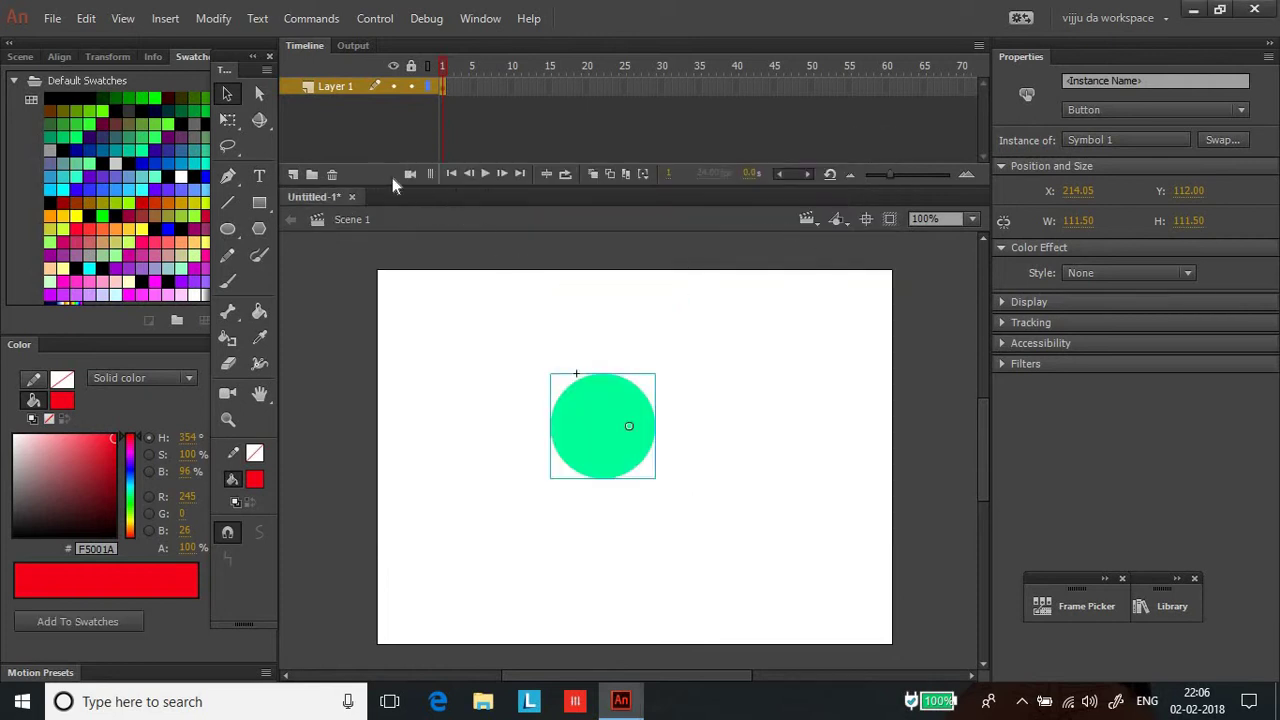
Open the button symbol for editing and convert the circle in its Down frame to a Movie Clip symbol.
double_click(622, 428)
click(527, 87)
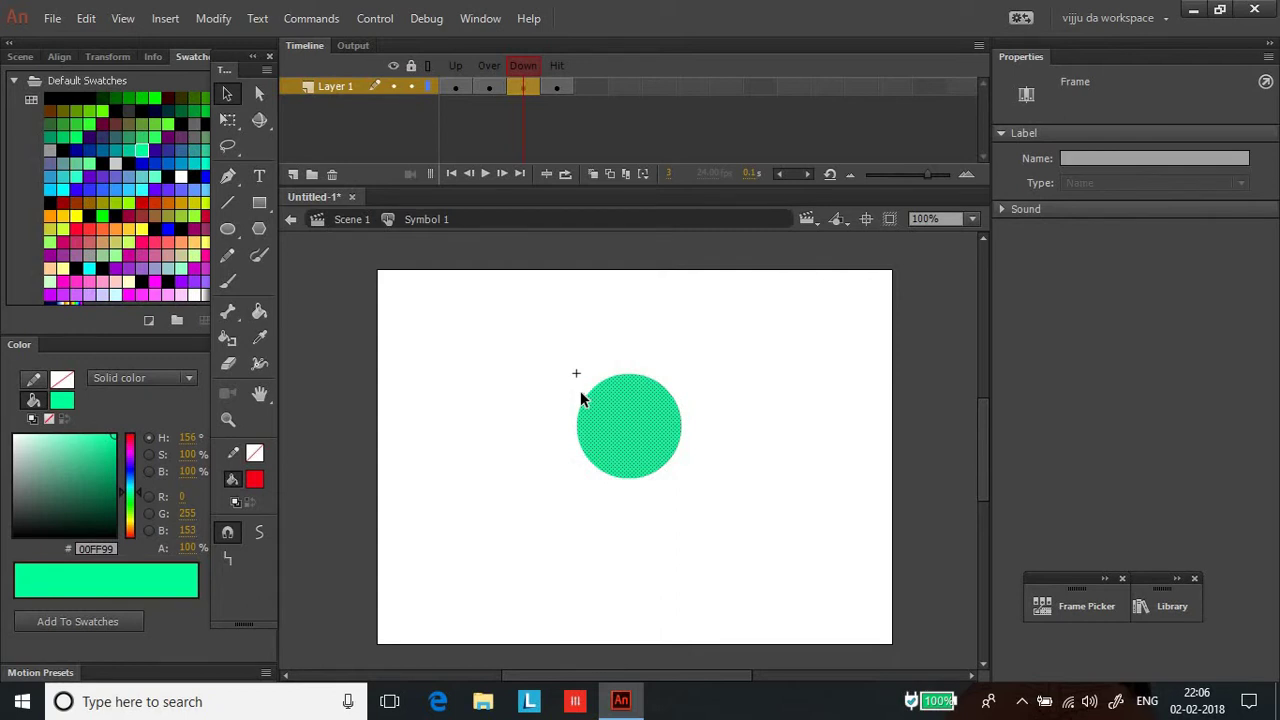
click(645, 438)
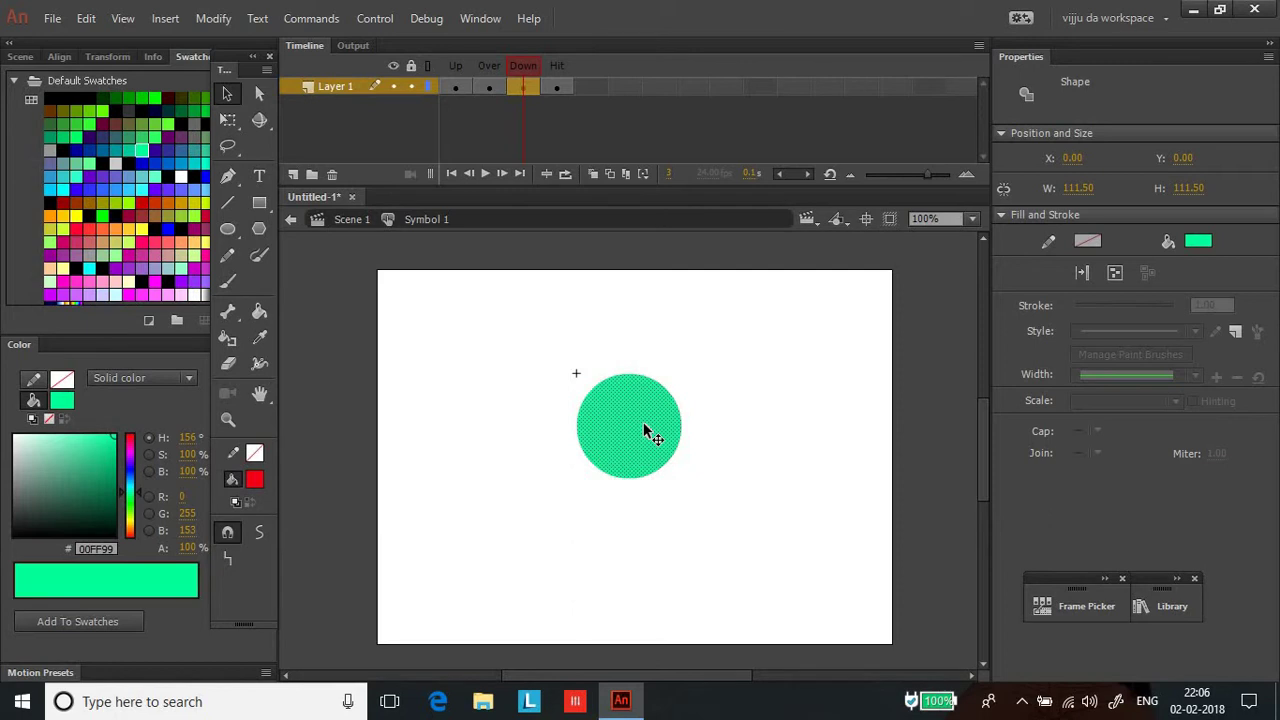
key(F8)
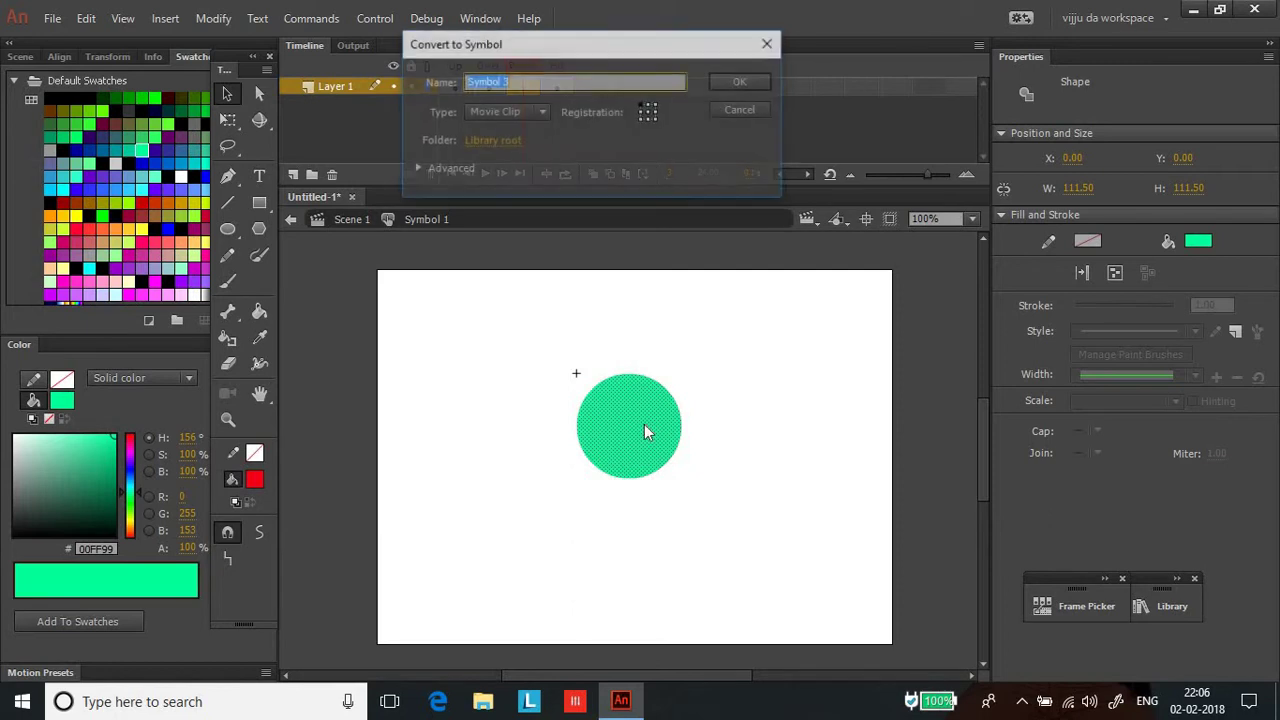
click(511, 117)
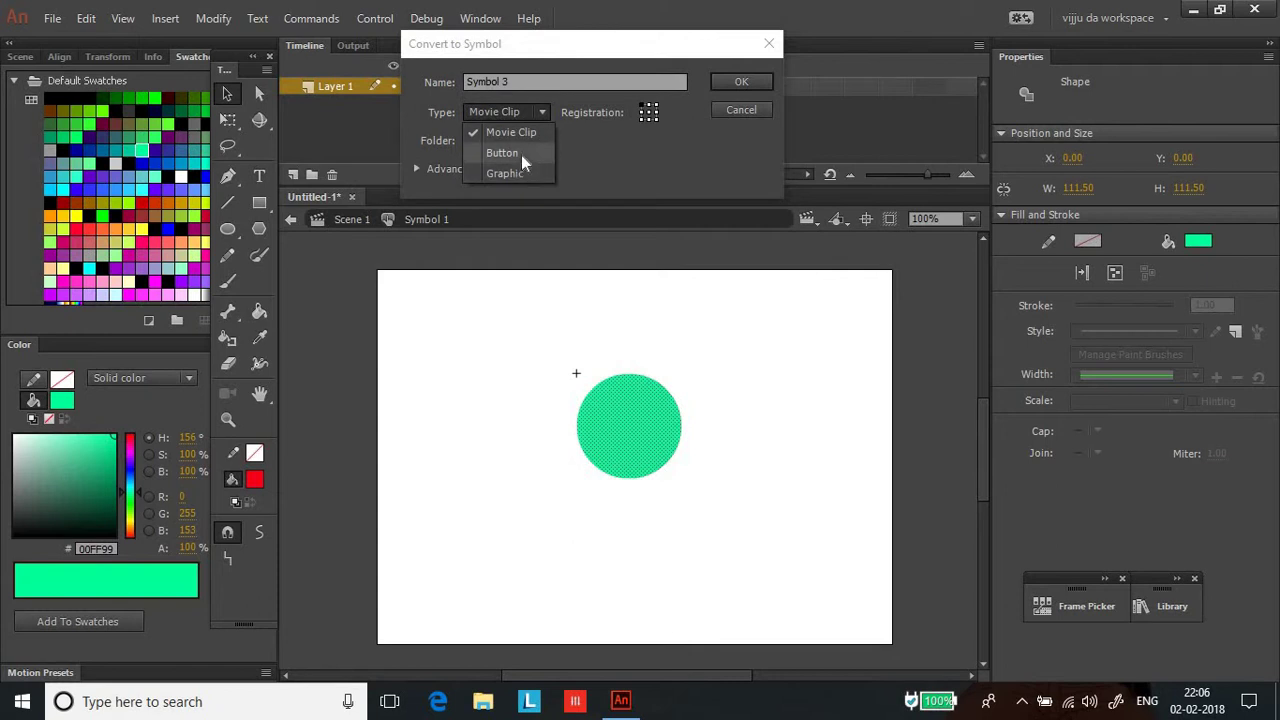
click(521, 135)
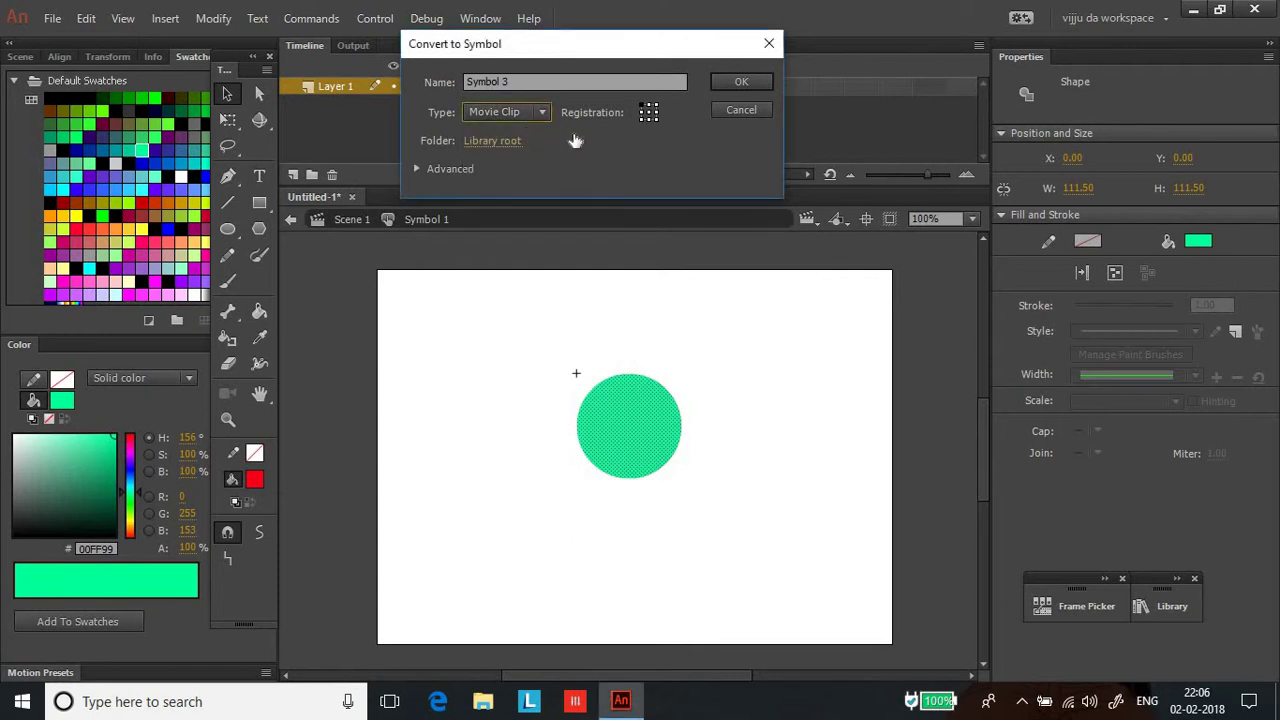
click(740, 89)
Inside the new movie clip, add a second layer with the red static text "kuch bhi" above the circle, extended to frame 63.
double_click(608, 410)
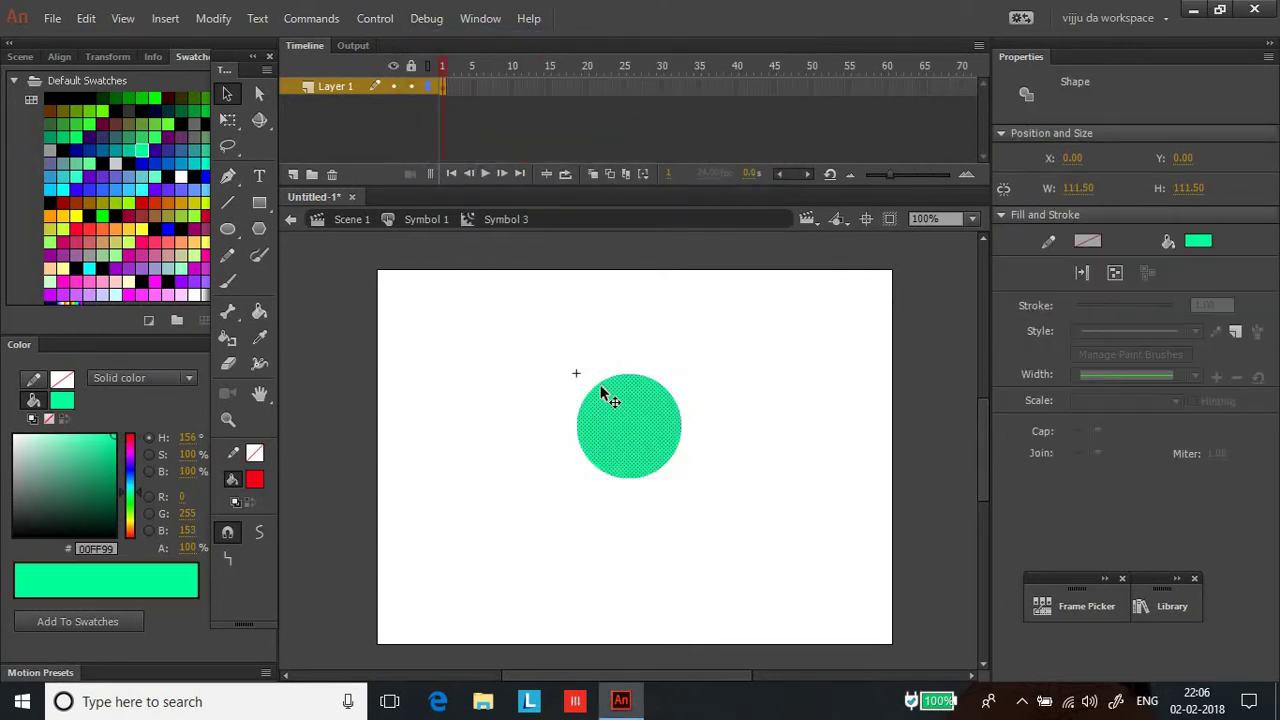
click(418, 110)
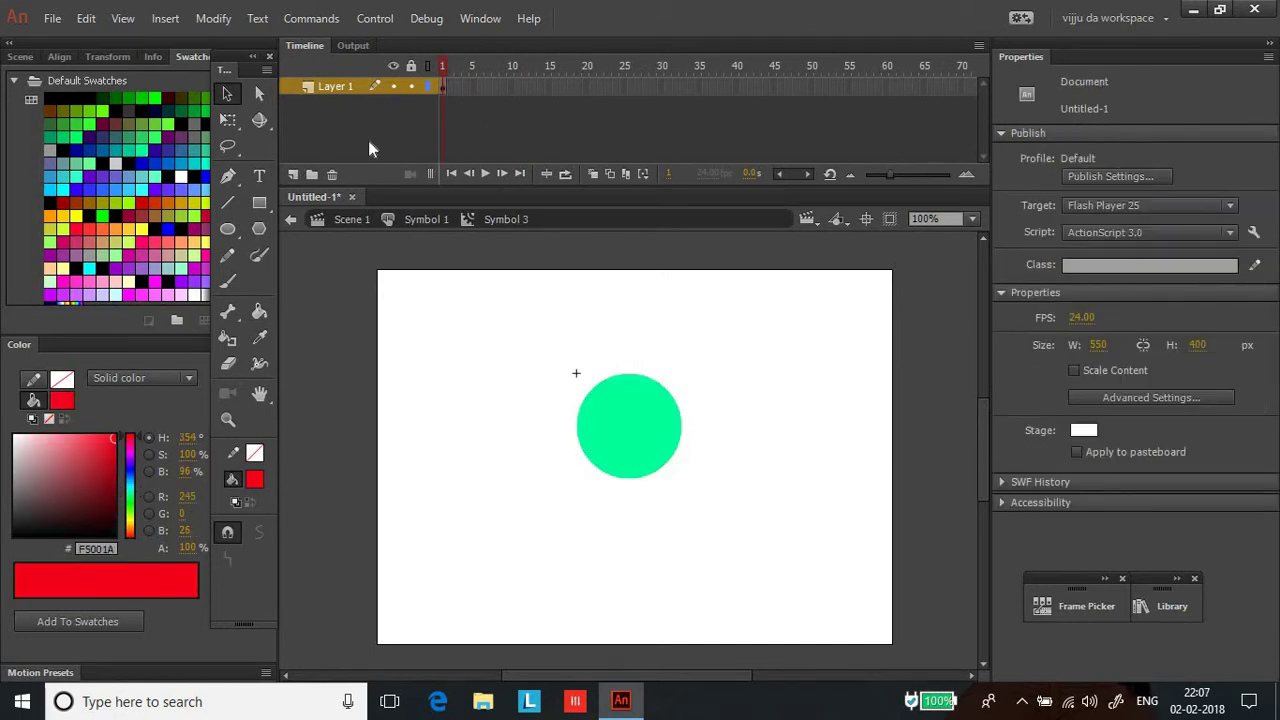
click(294, 175)
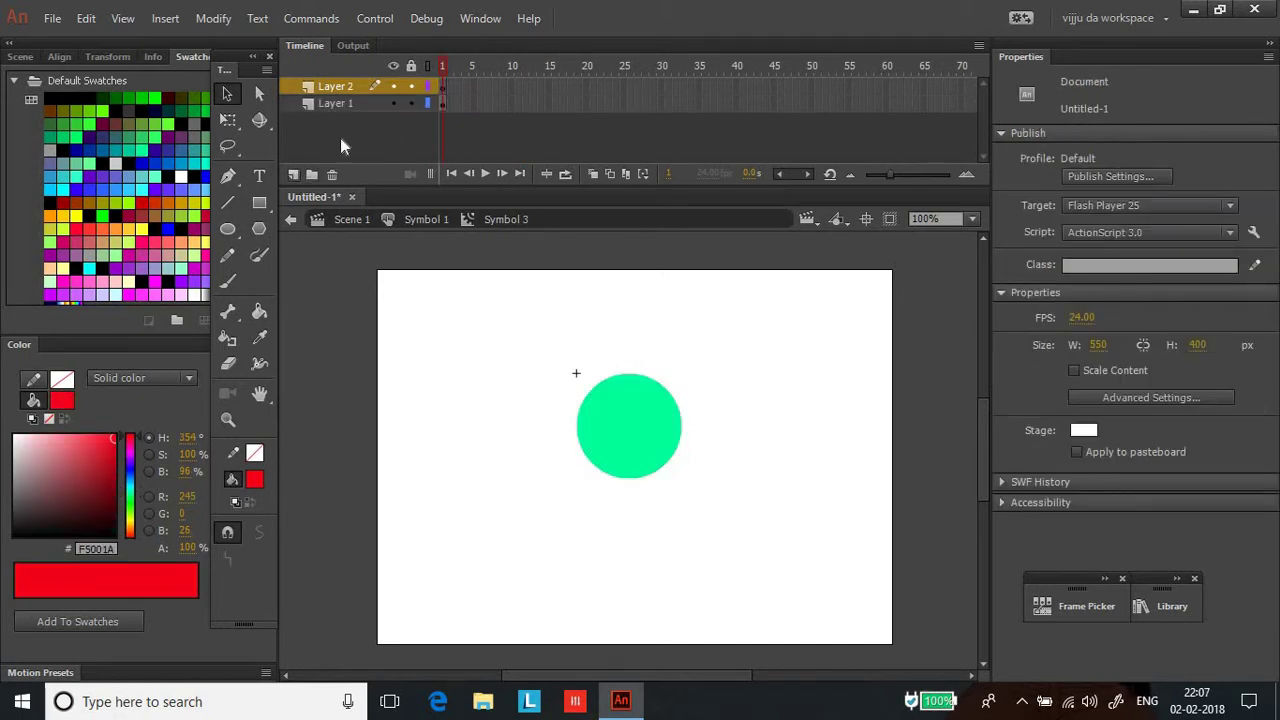
click(446, 90)
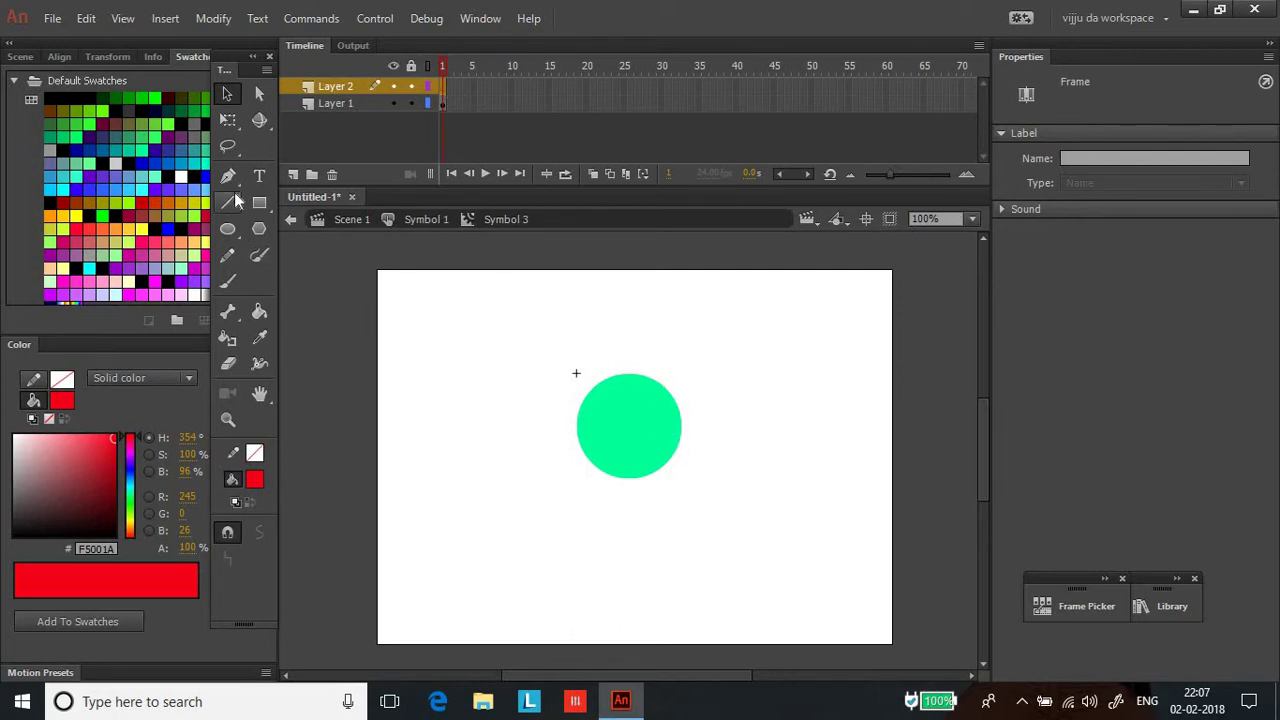
click(272, 176)
click(521, 338)
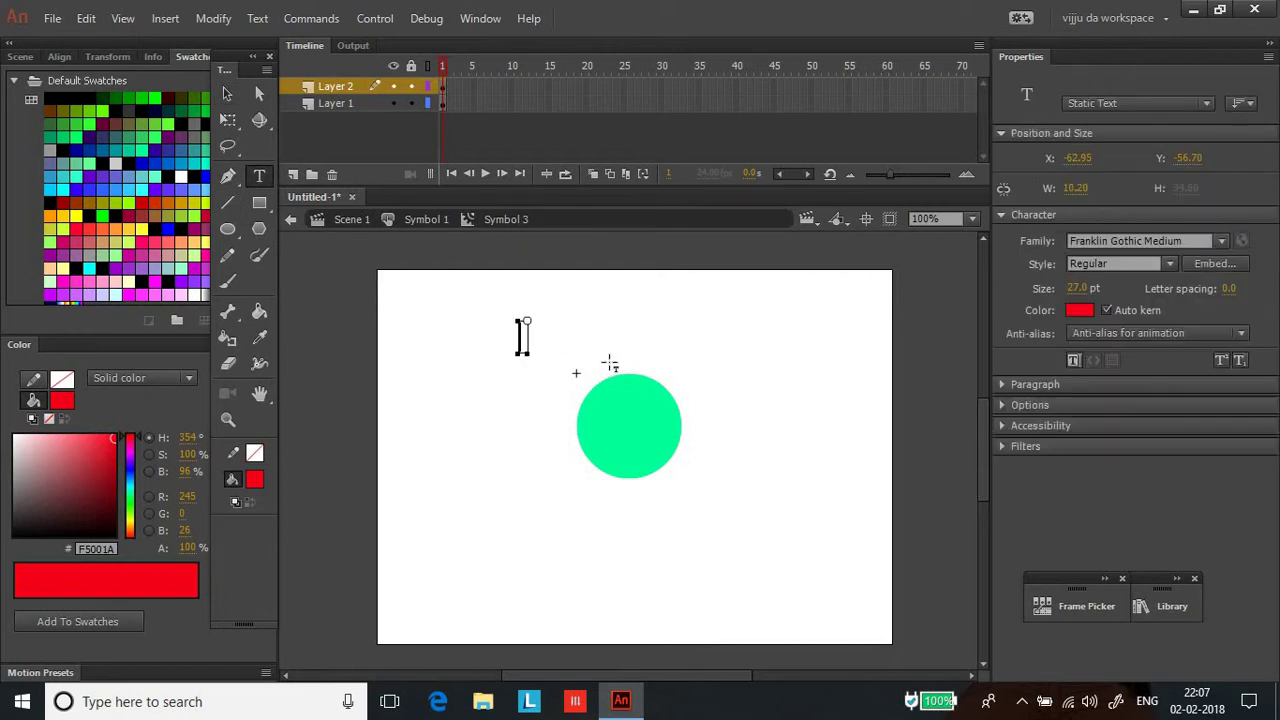
text(kuch bhi)
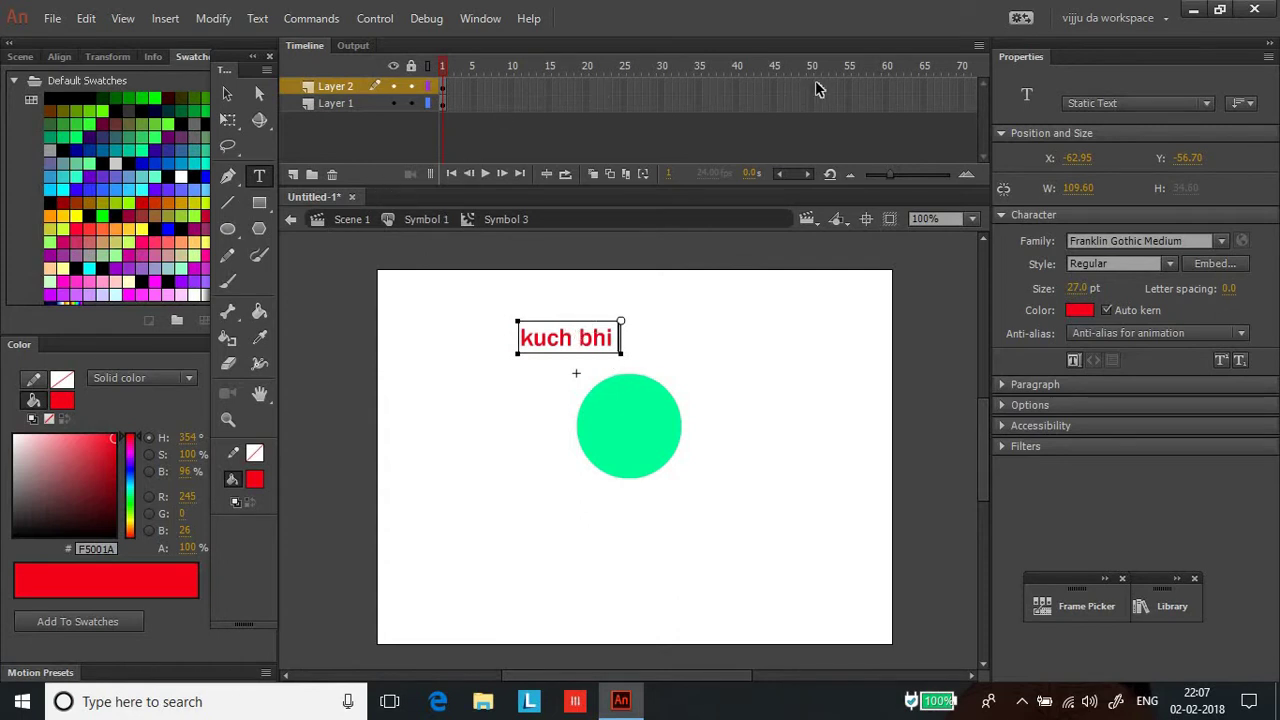
click(906, 87)
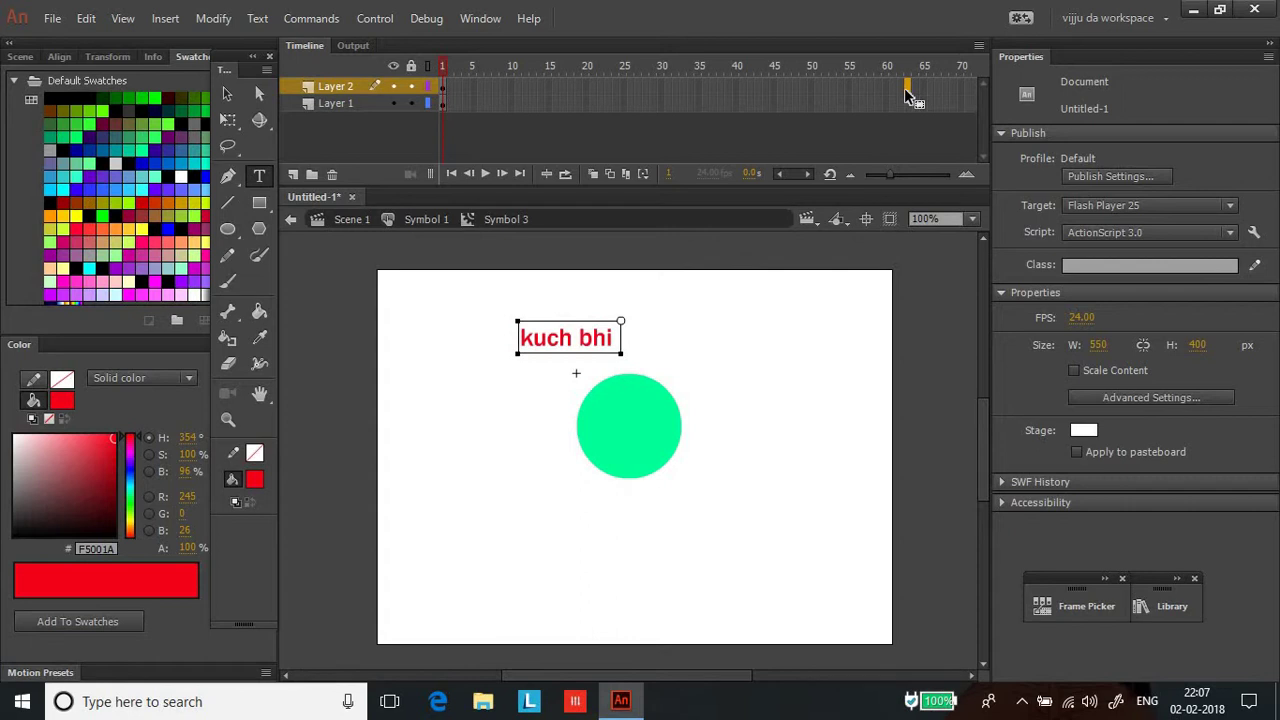
click(906, 88)
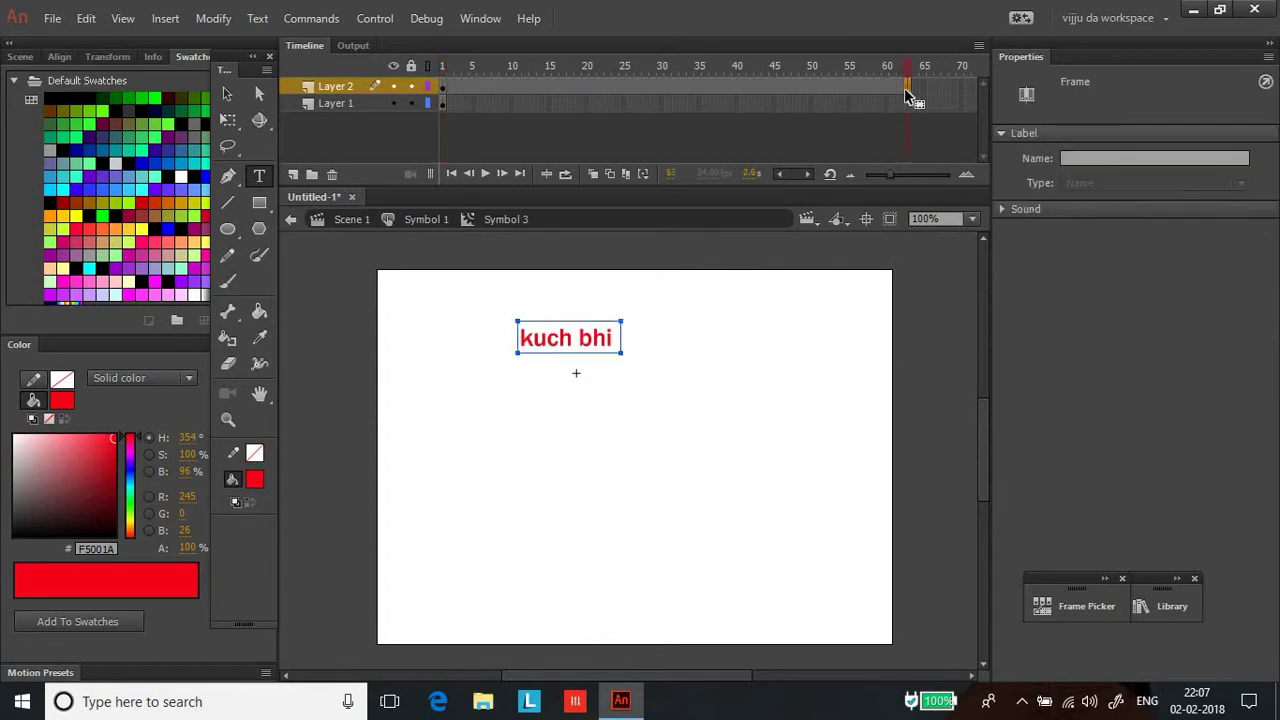
Return to the main scene and run the movie again to check the text clip in the button's Down state.
click(290, 220)
click(290, 220)
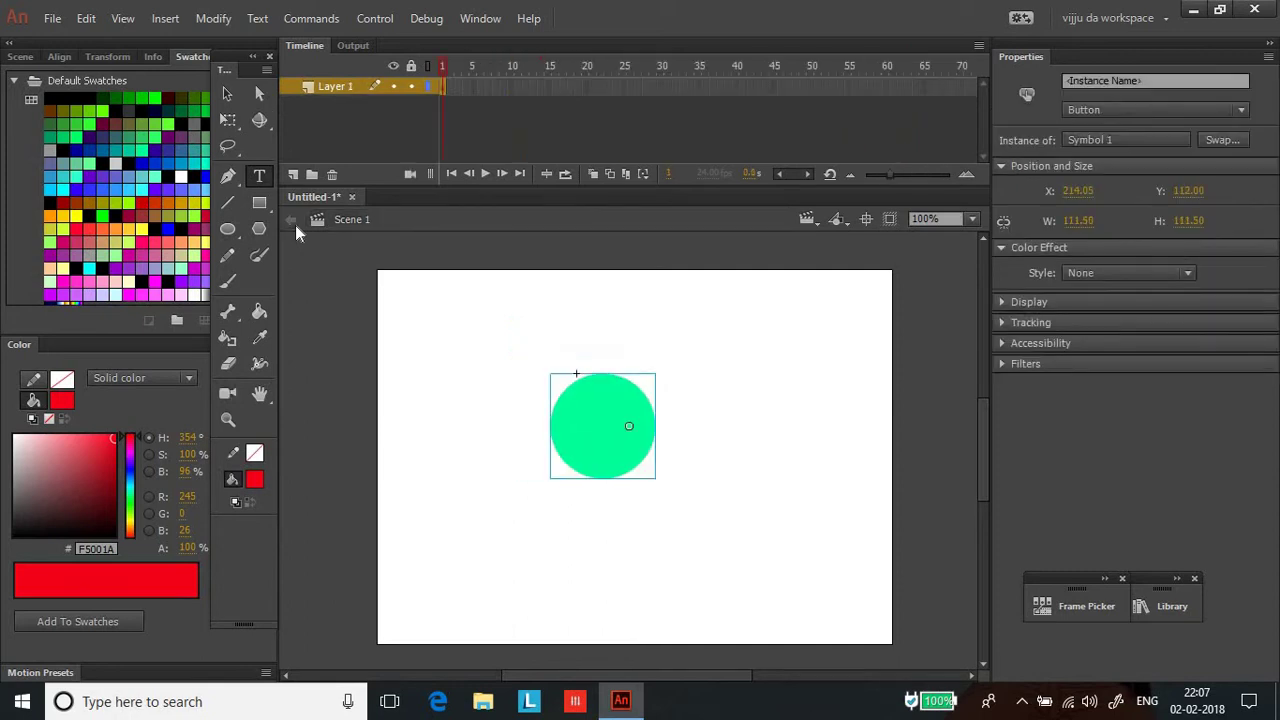
key(ctrl+Return)
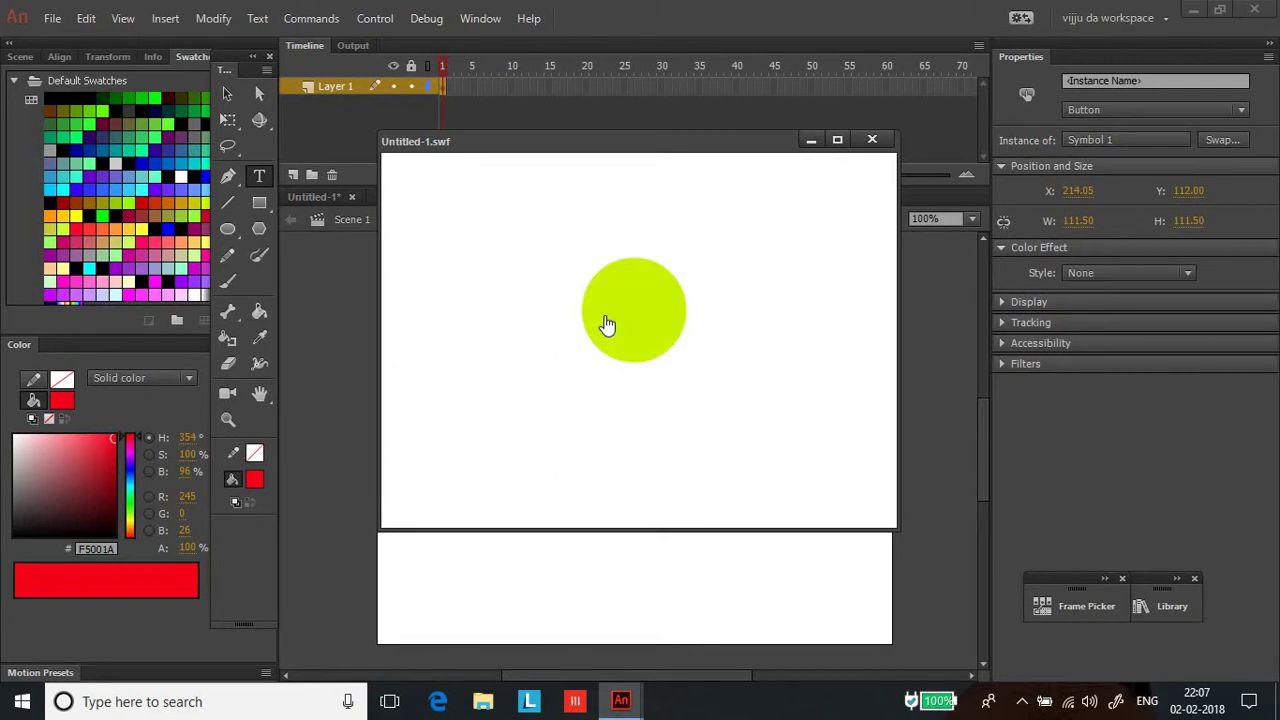
click(679, 328)
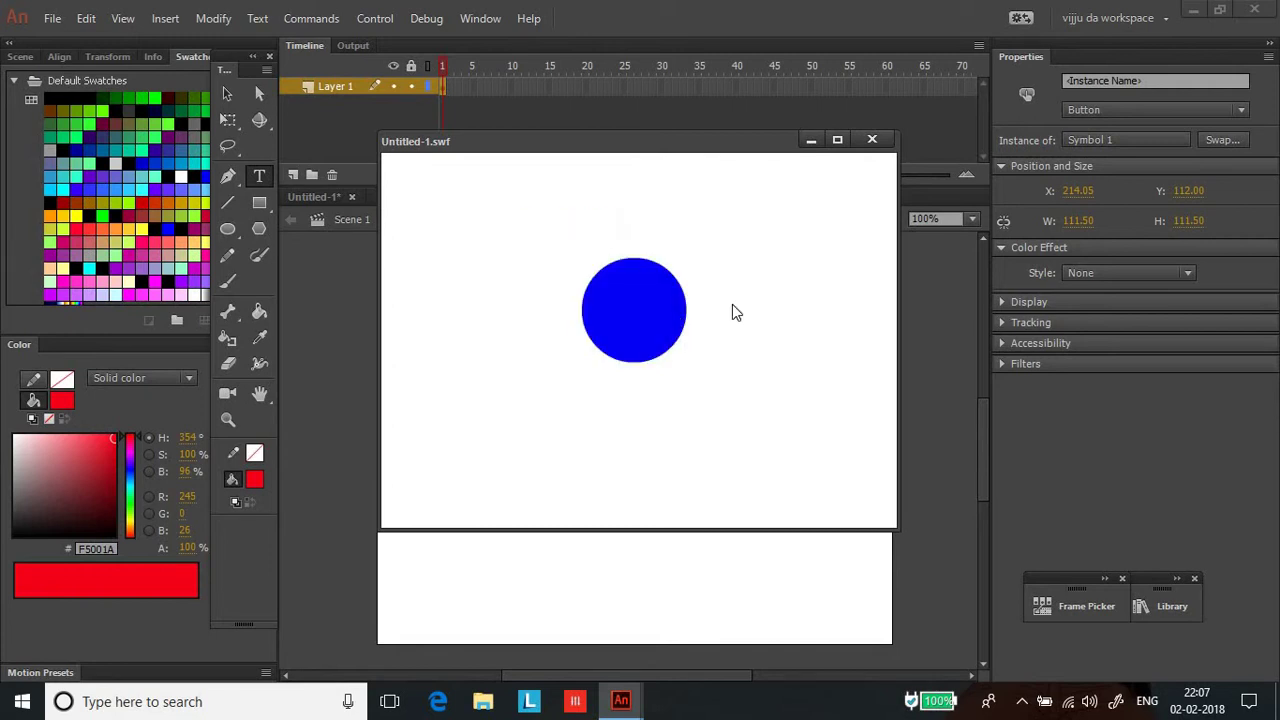
Activate the circular button once more in the running movie and close the preview.
click(647, 339)
click(872, 140)
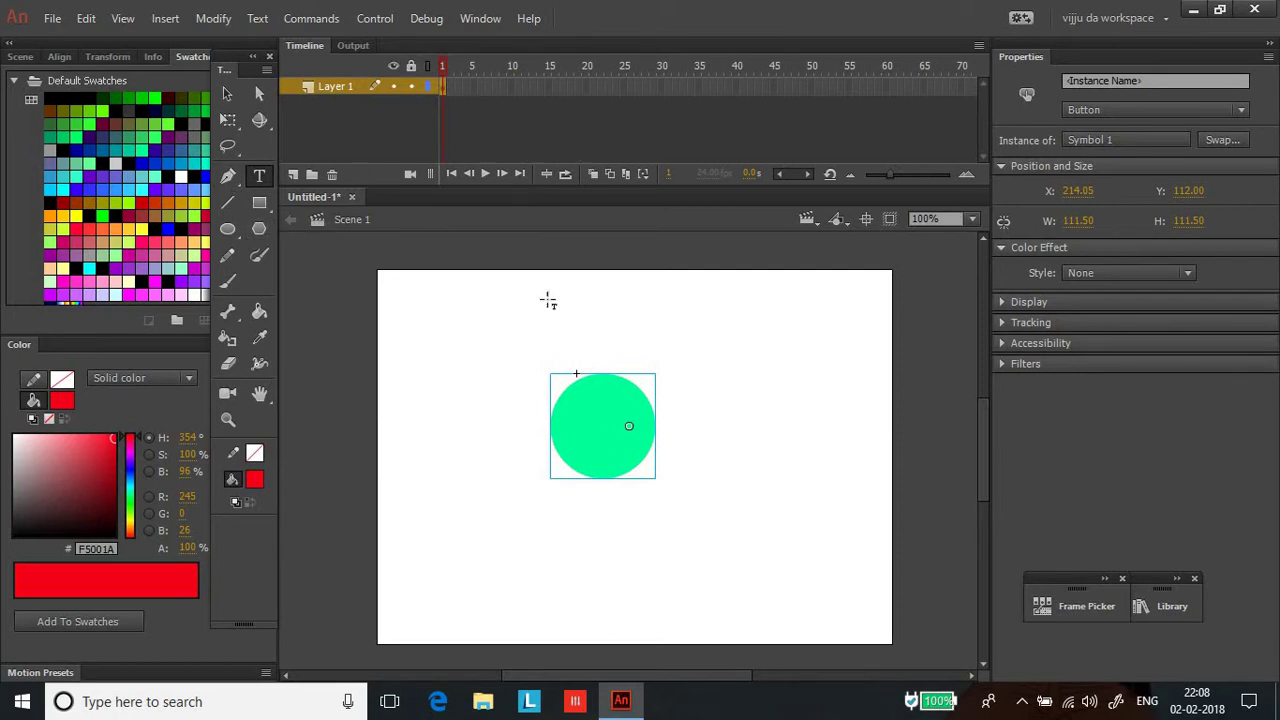
Open the button symbol for editing and draw a red rectangle in its Hit frame, extending well beyond the circle on all sides.
key(v)
double_click(600, 433)
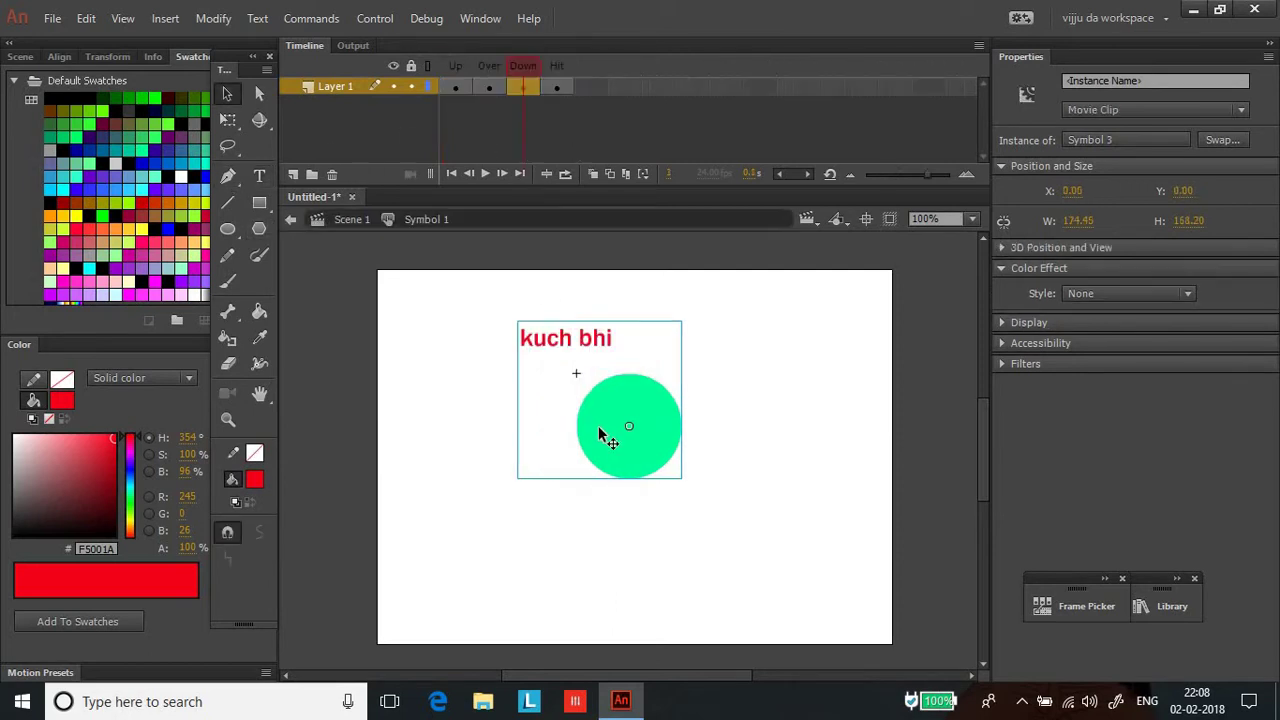
click(557, 87)
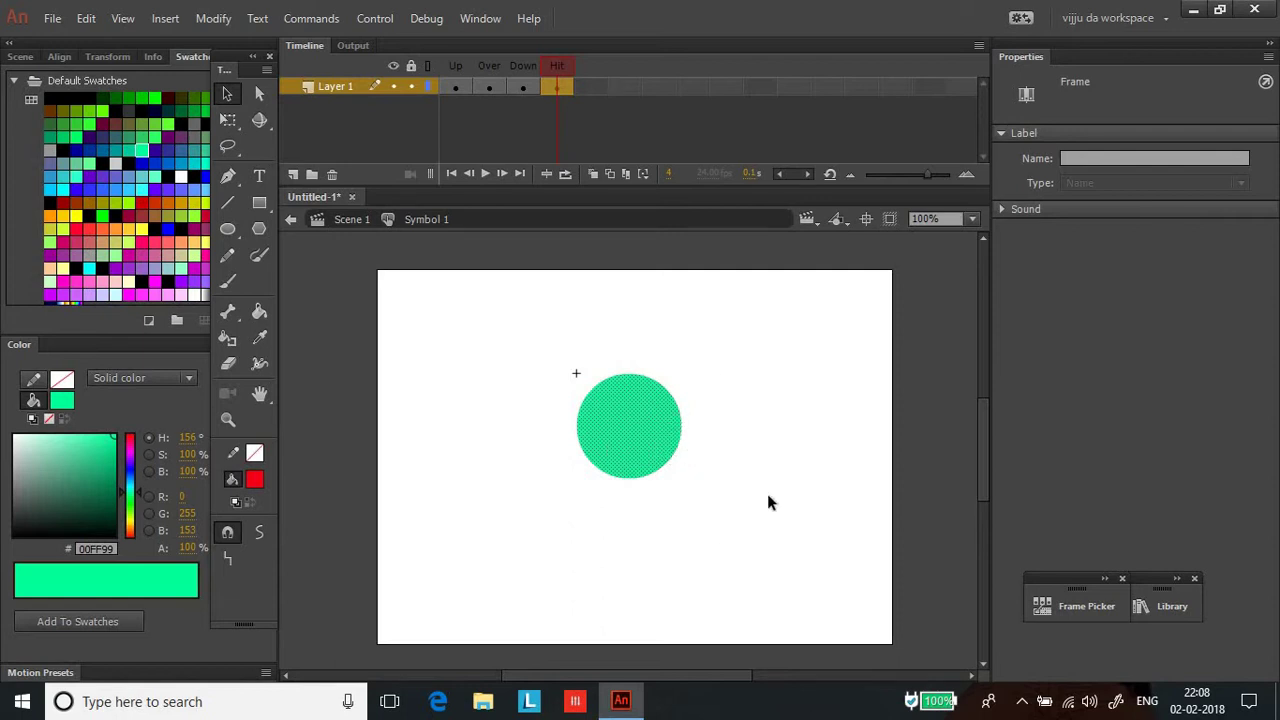
click(784, 468)
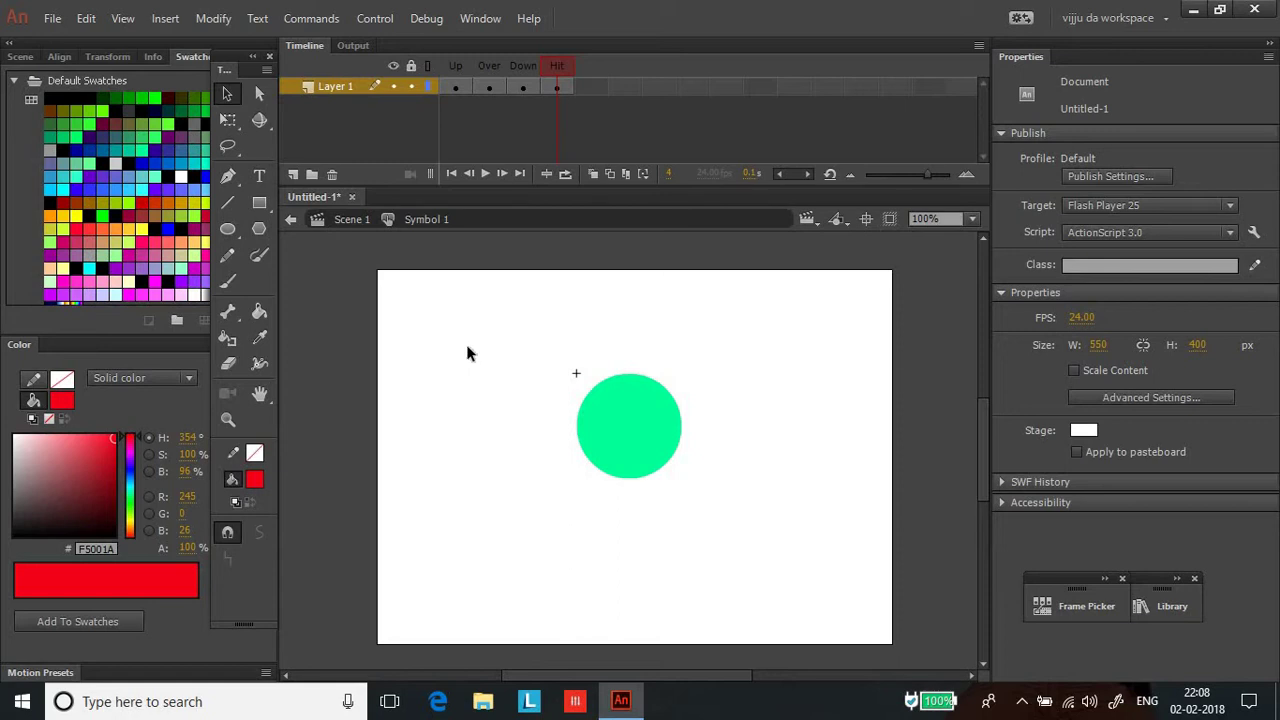
click(640, 437)
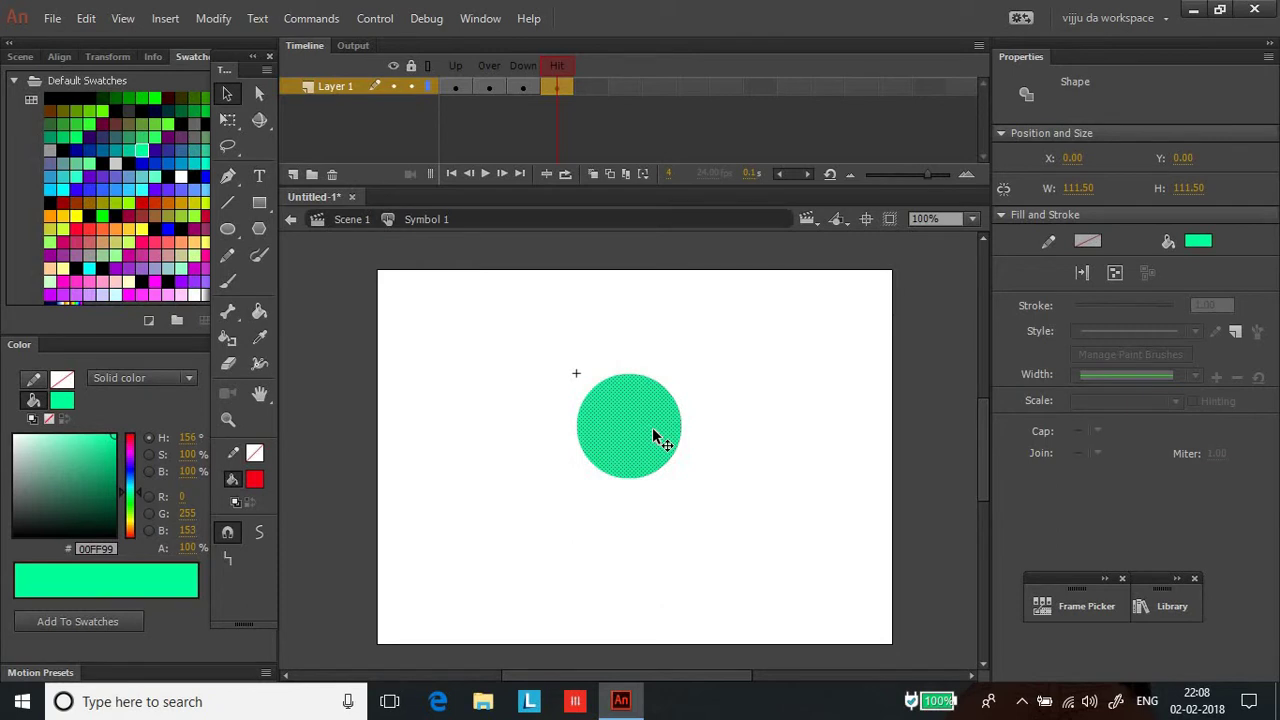
click(545, 358)
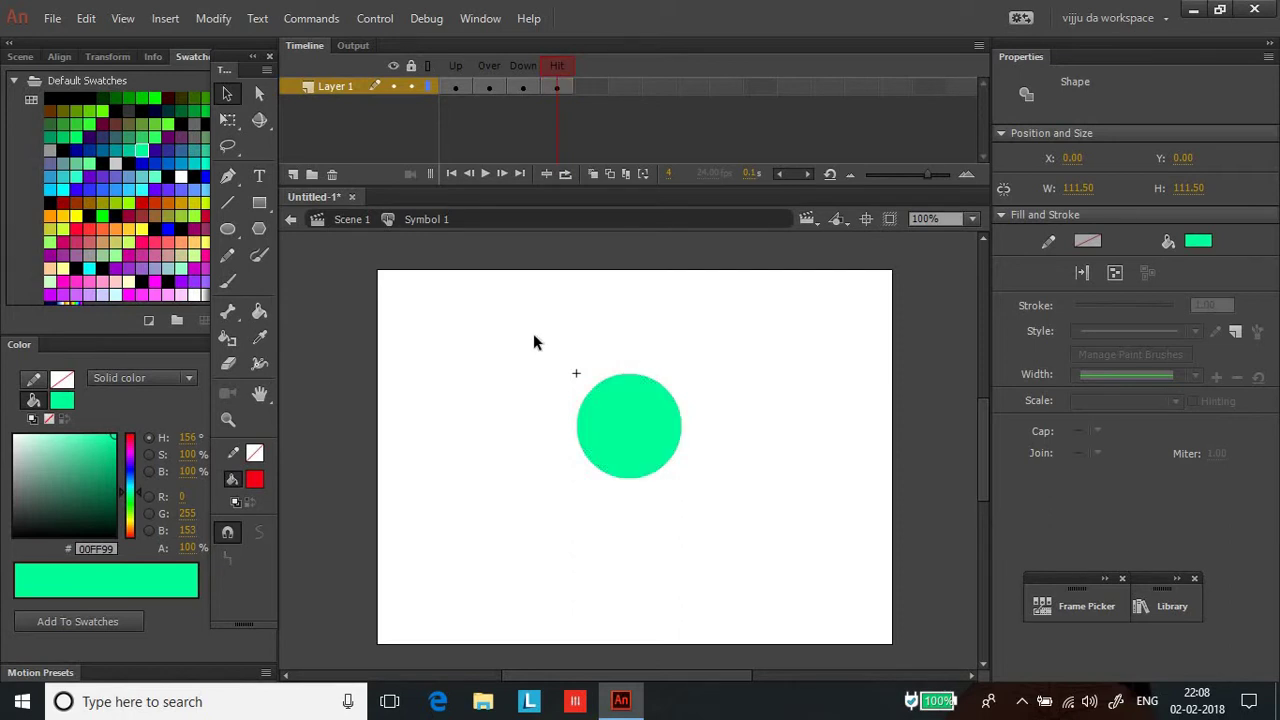
click(634, 423)
click(678, 377)
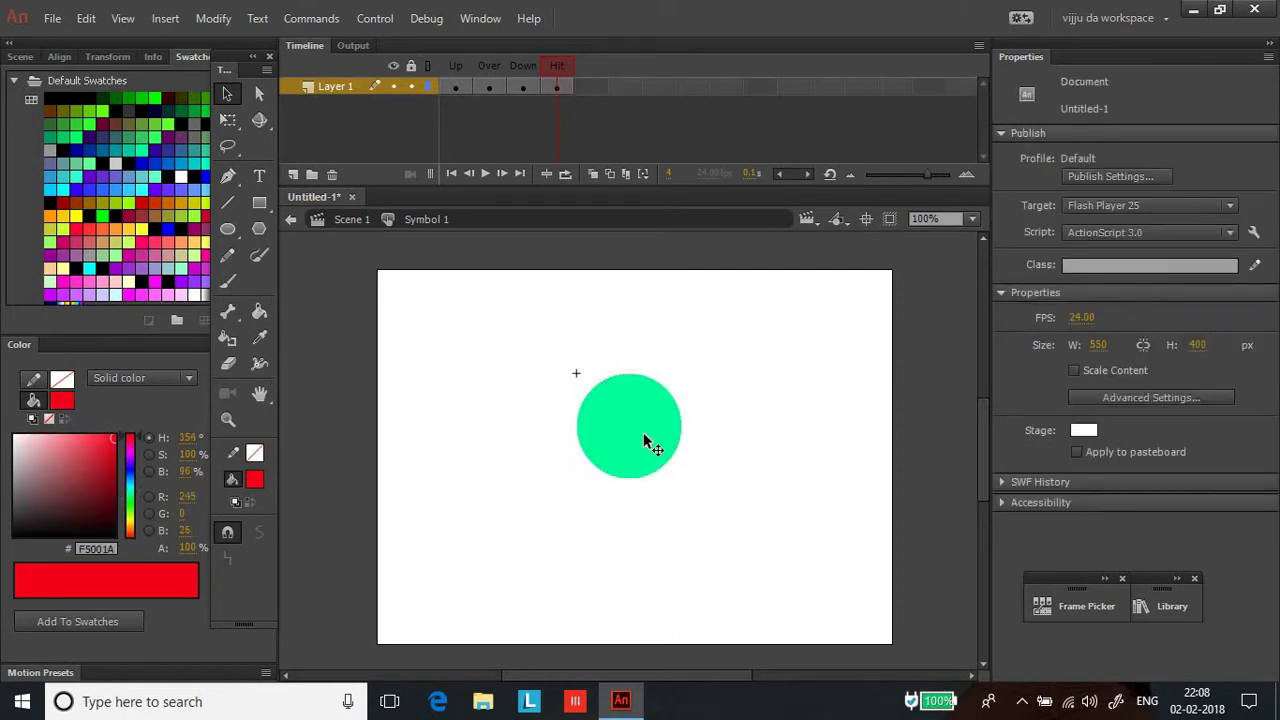
click(643, 440)
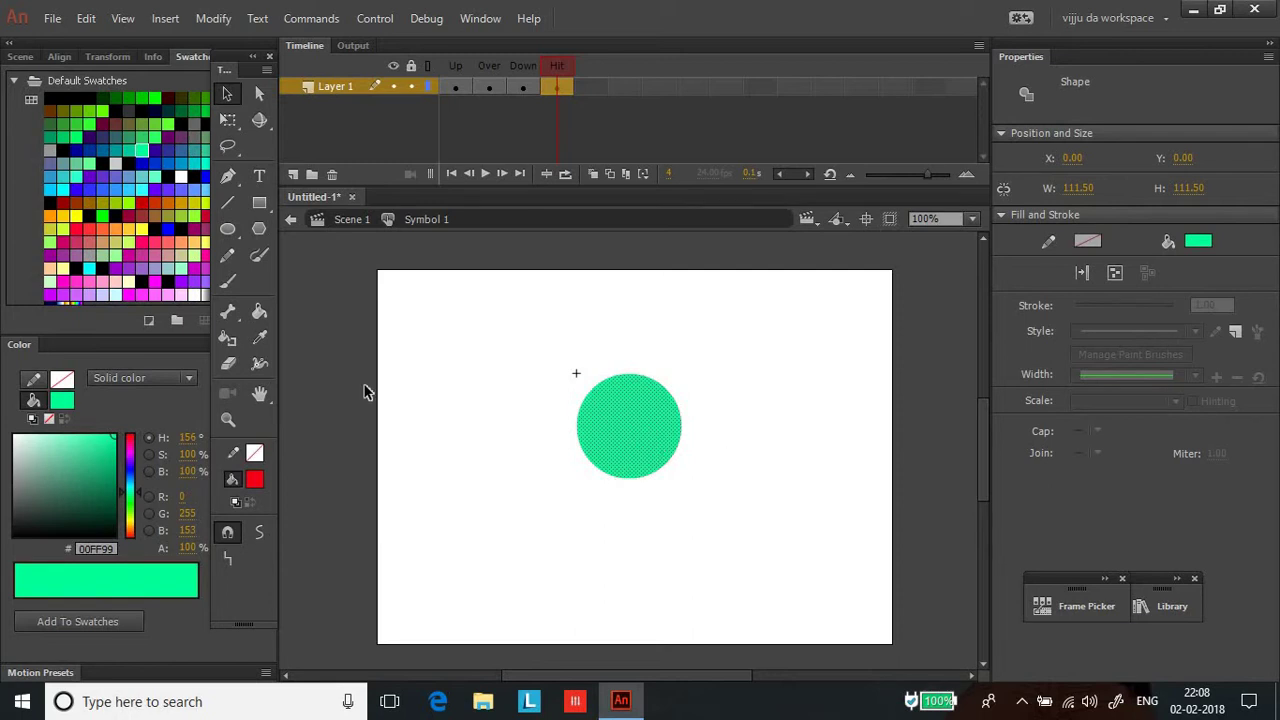
click(259, 203)
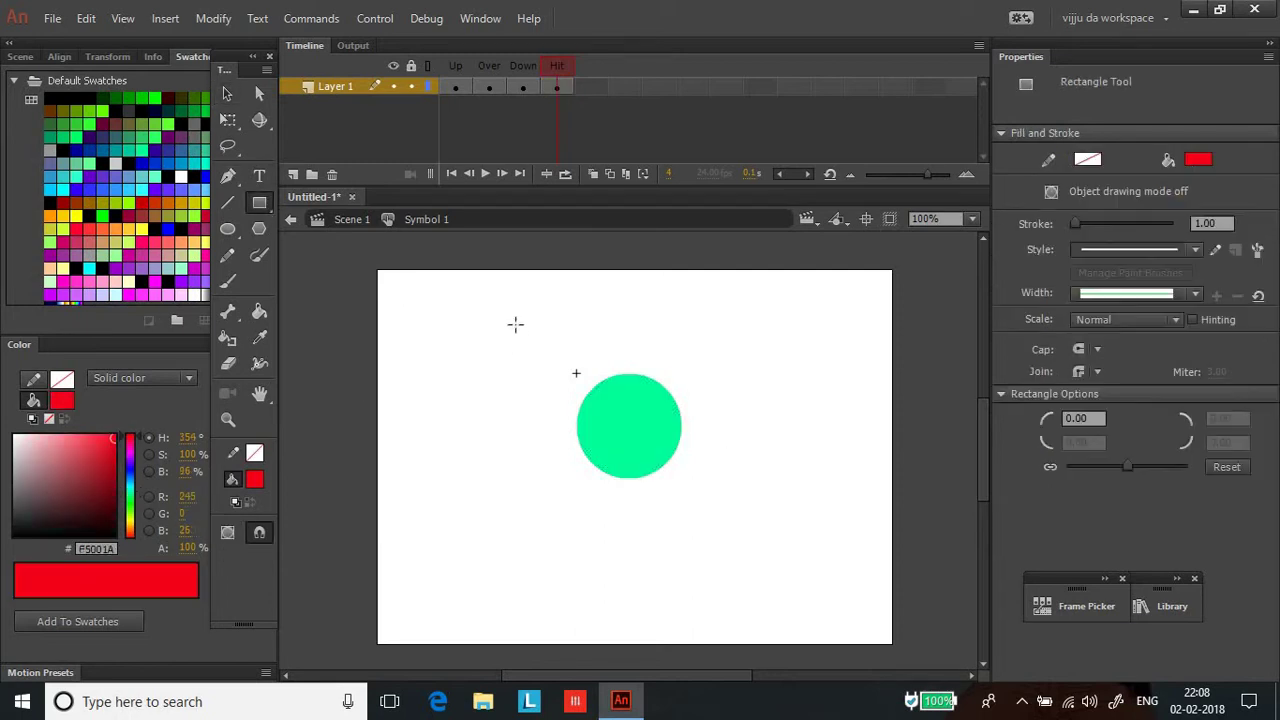
drag(499, 319, 784, 544)
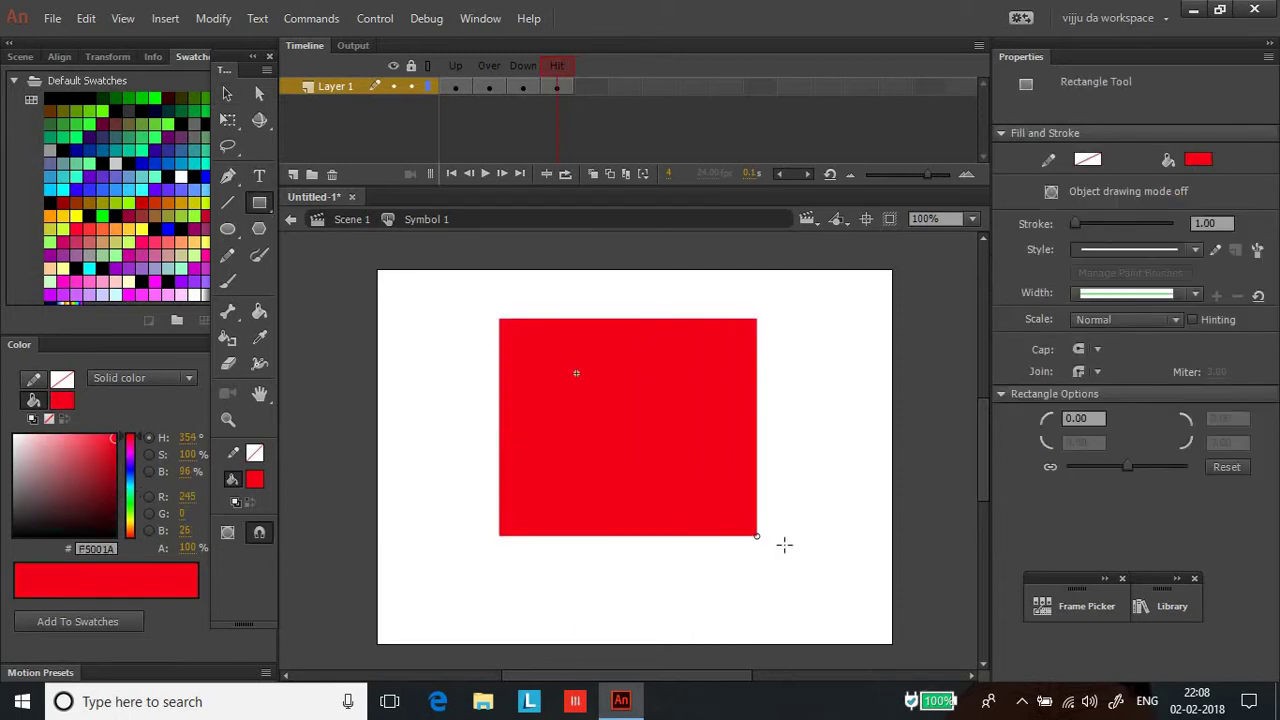
Return to Scene 1 and test the movie, activating the button repeatedly from the empty area outside the circle, and close the preview.
click(291, 221)
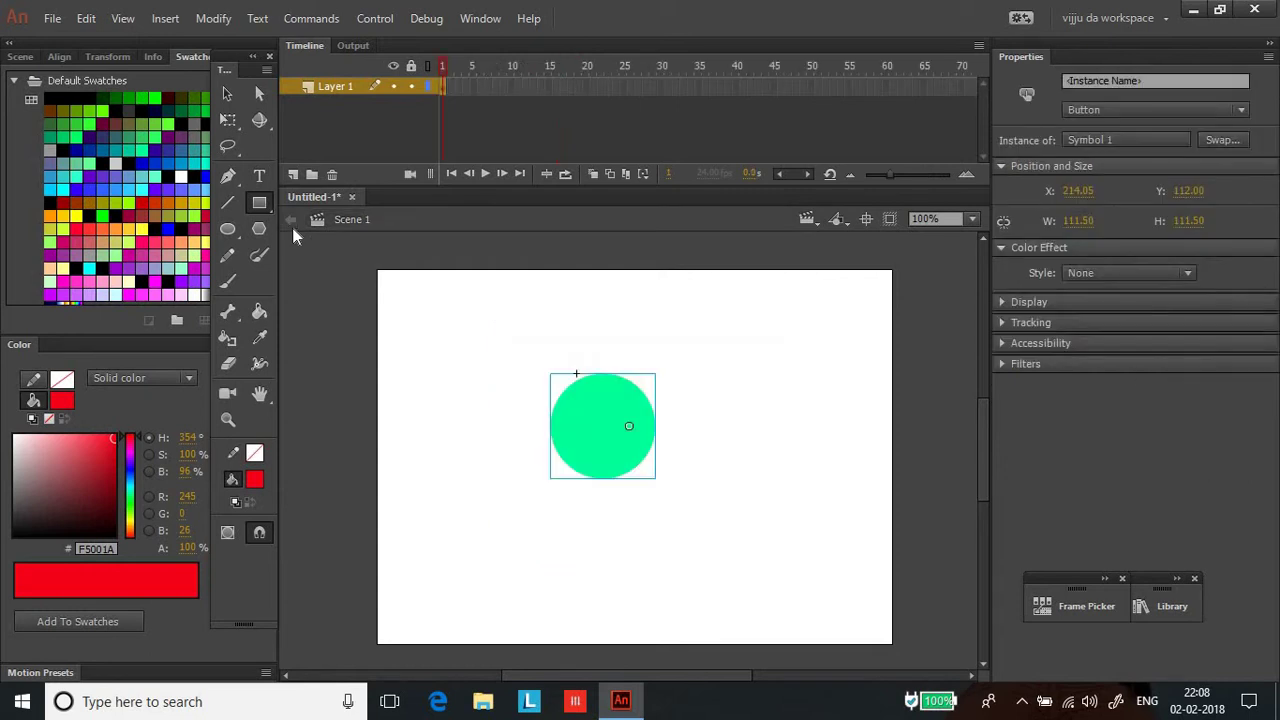
key(ctrl+Return)
click(715, 387)
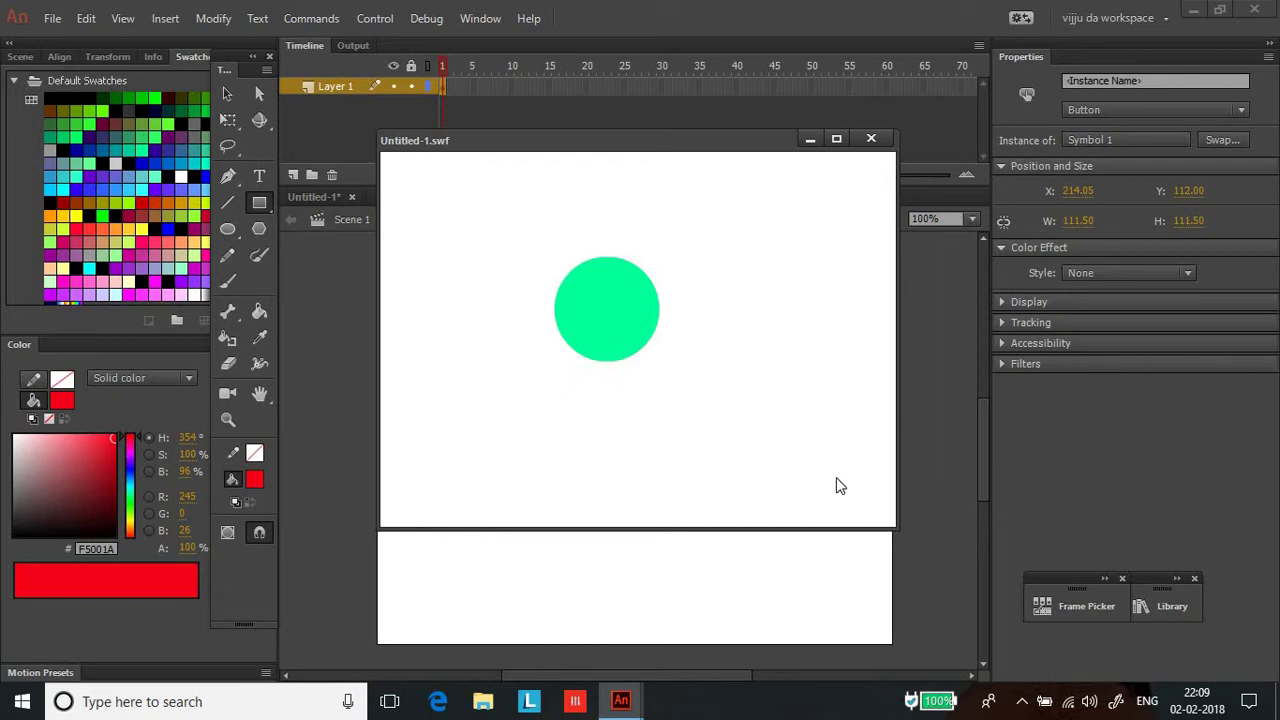
click(754, 405)
click(753, 405)
click(753, 405)
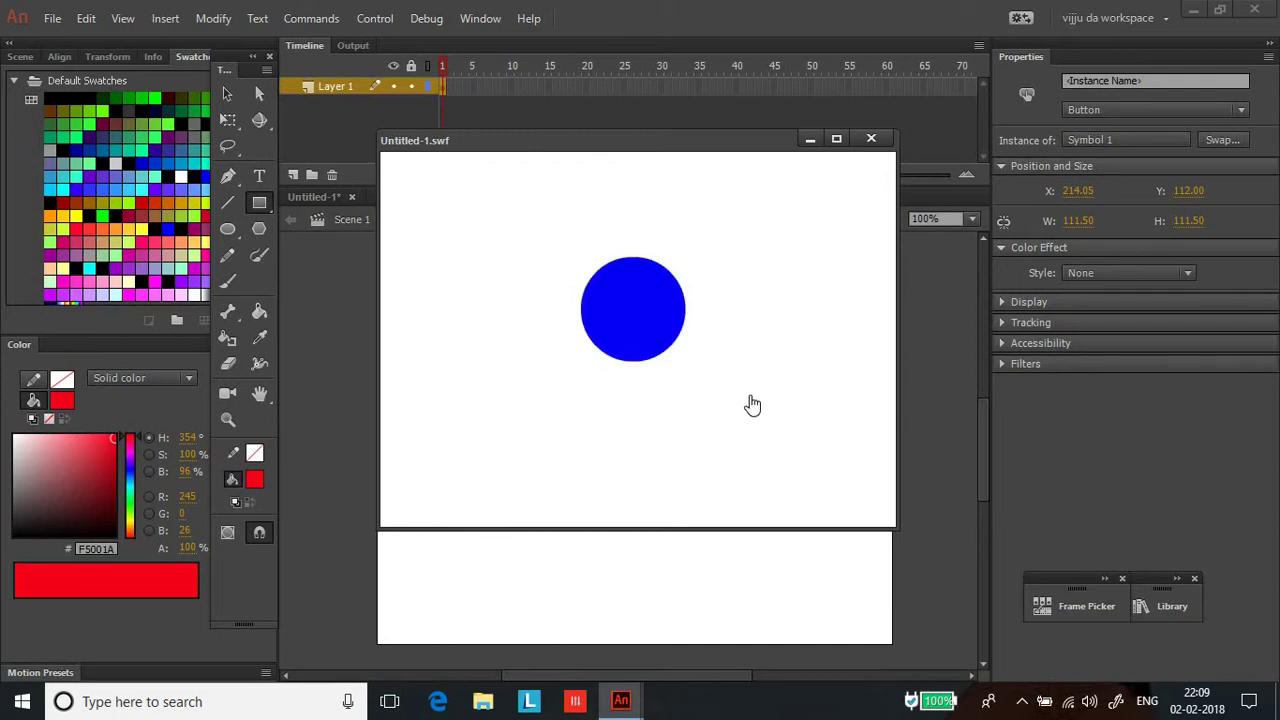
click(753, 405)
click(753, 405)
click(753, 405)
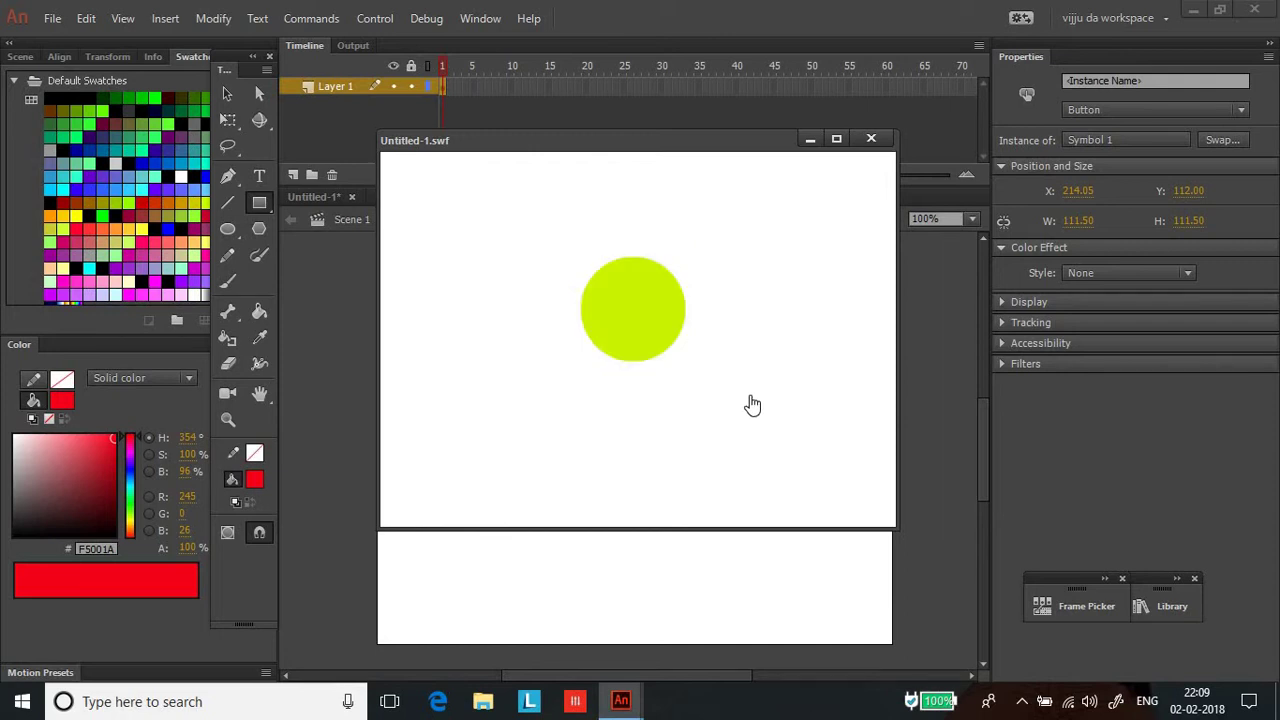
click(753, 405)
click(753, 405)
click(753, 405)
click(753, 405)
click(753, 405)
click(753, 405)
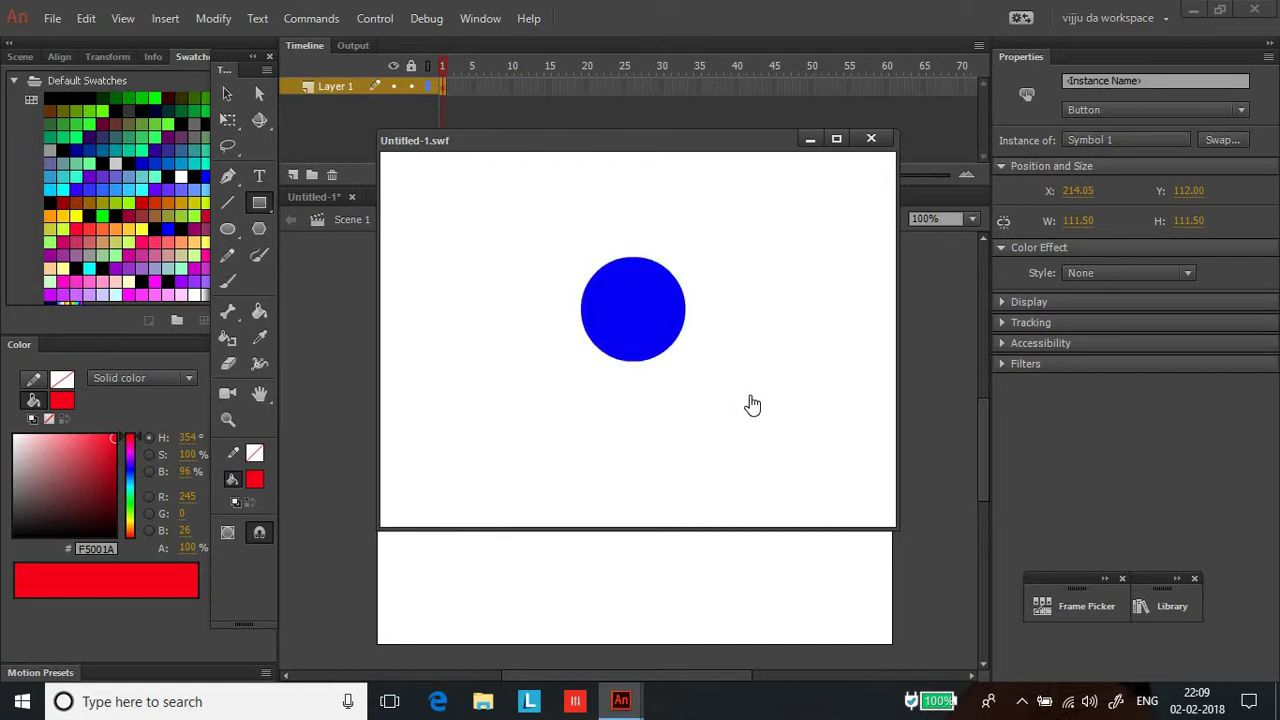
click(753, 405)
click(753, 405)
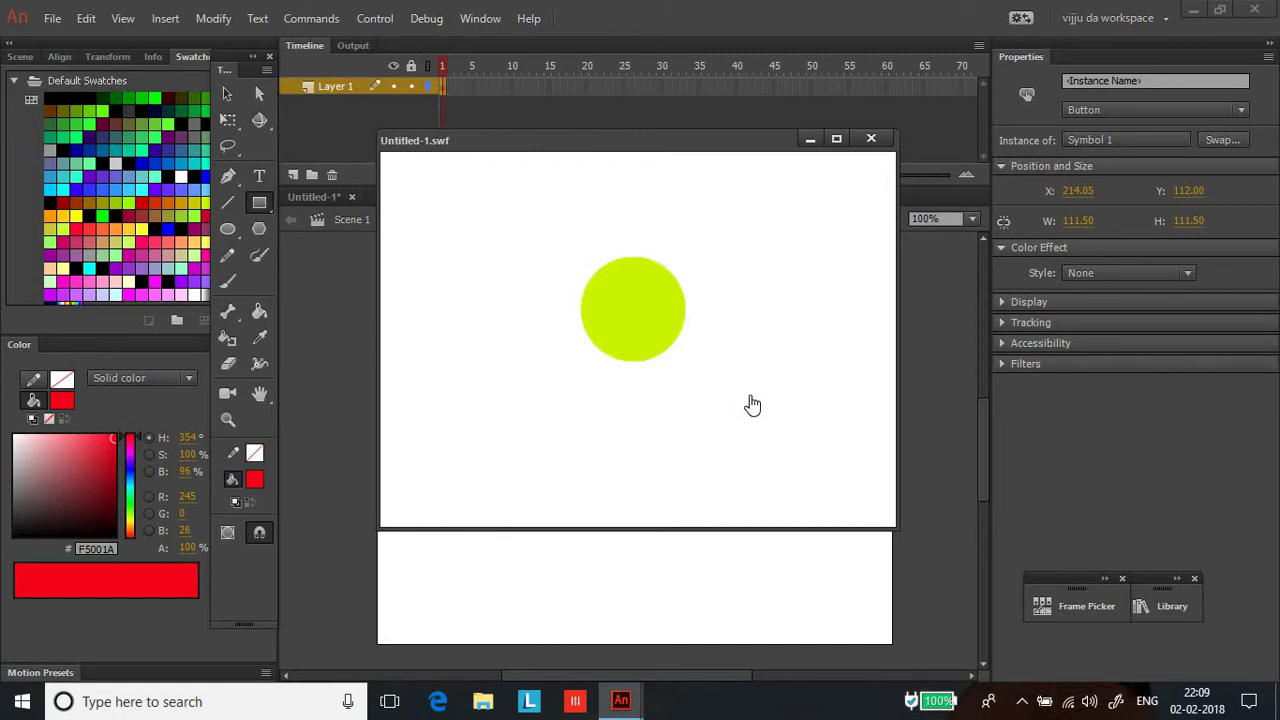
click(753, 405)
click(753, 405)
click(753, 405)
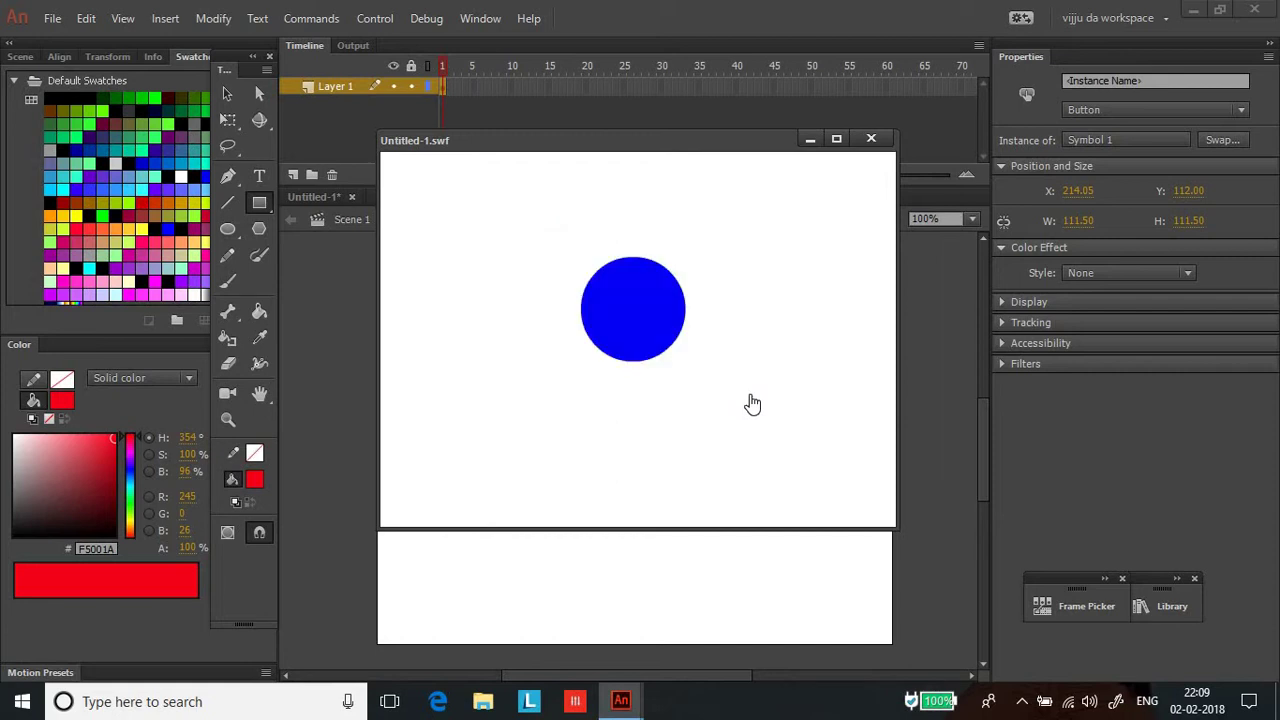
click(753, 405)
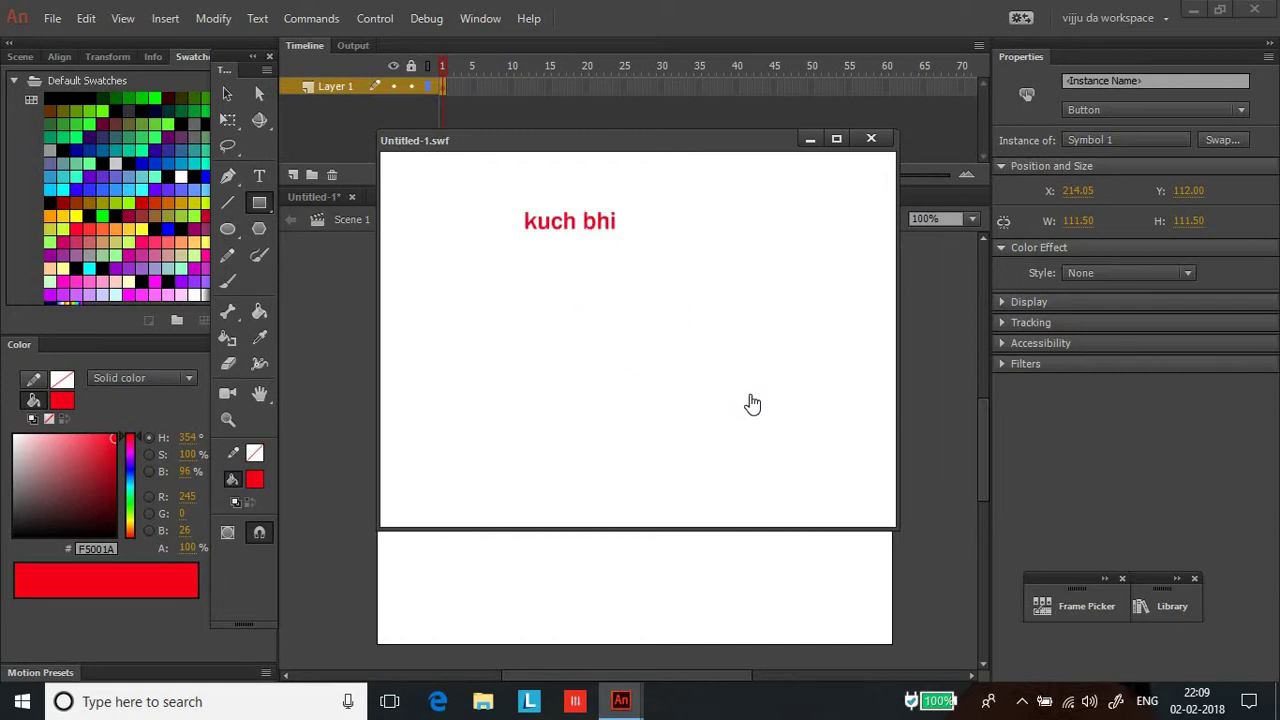
click(753, 405)
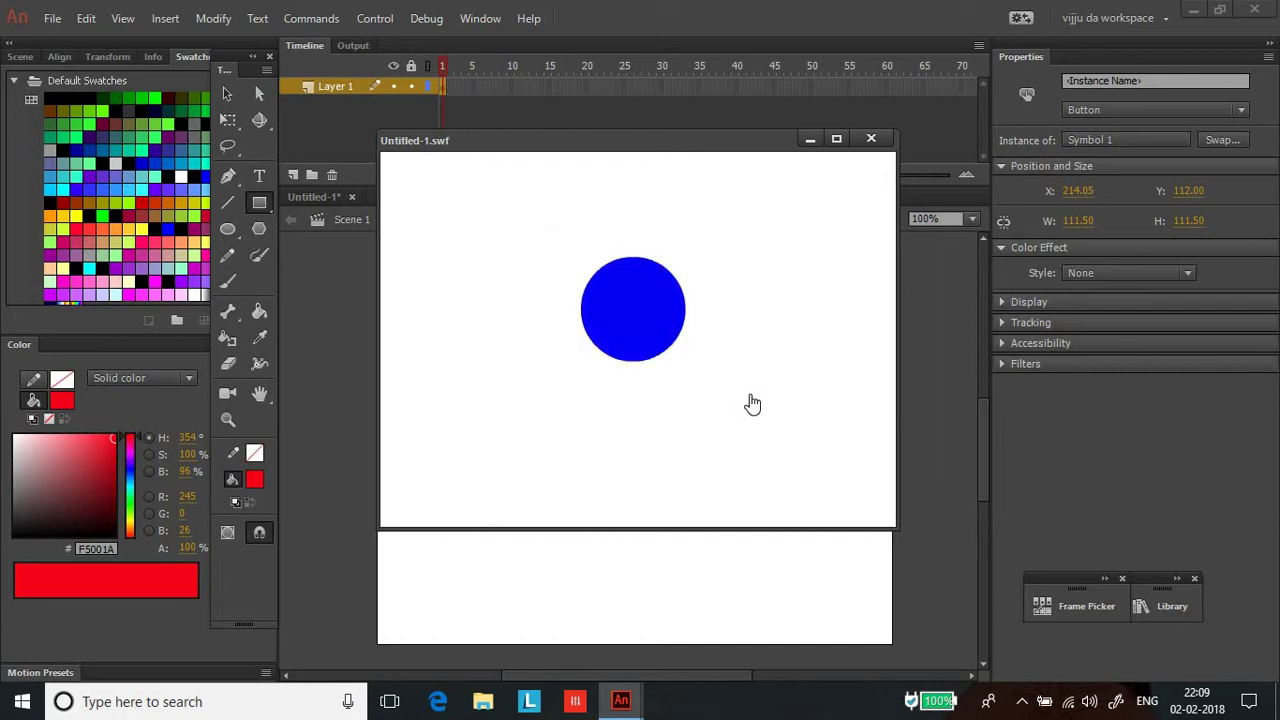
click(871, 139)
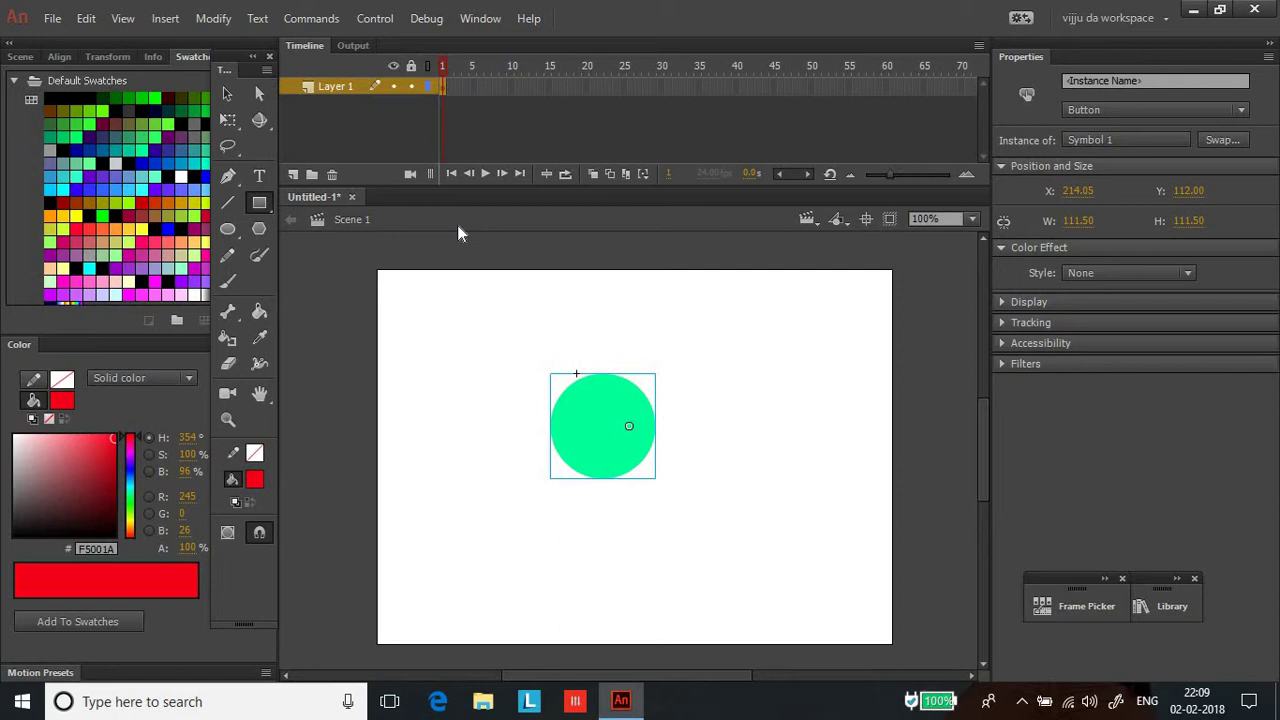
Reopen the button symbol and compare the contents of its Down and Hit frames.
key(v)
double_click(628, 461)
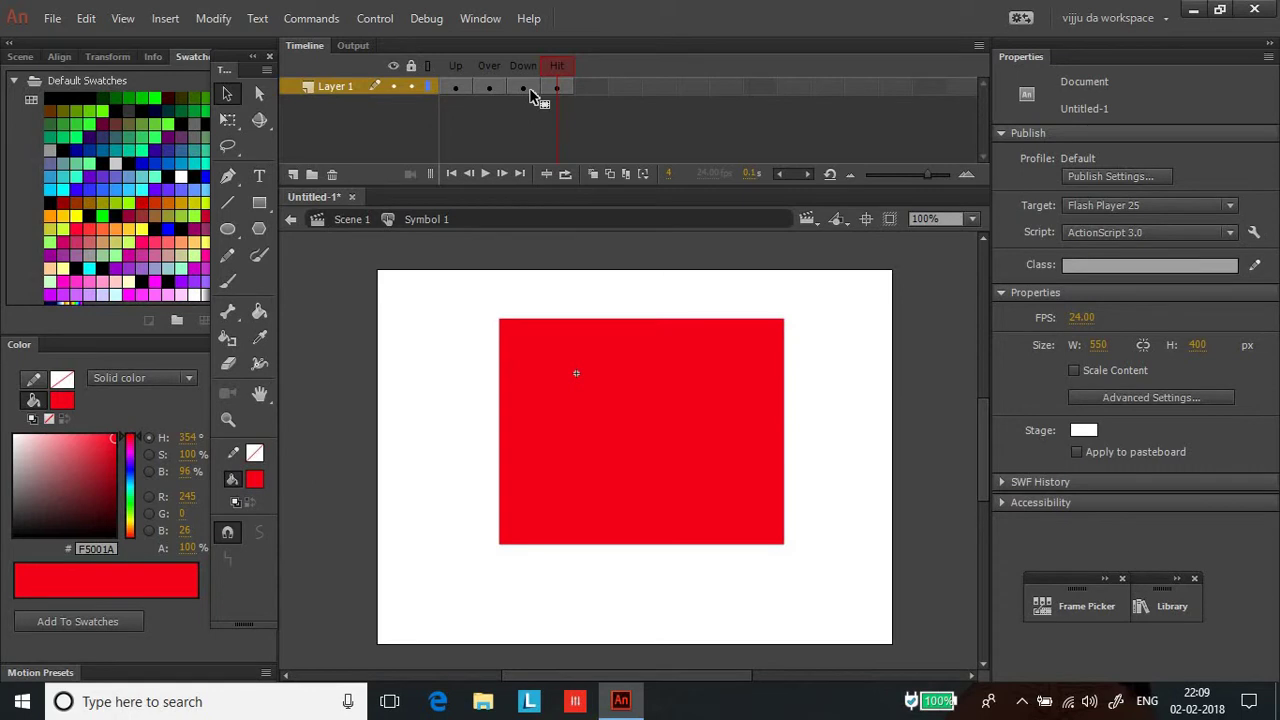
click(529, 89)
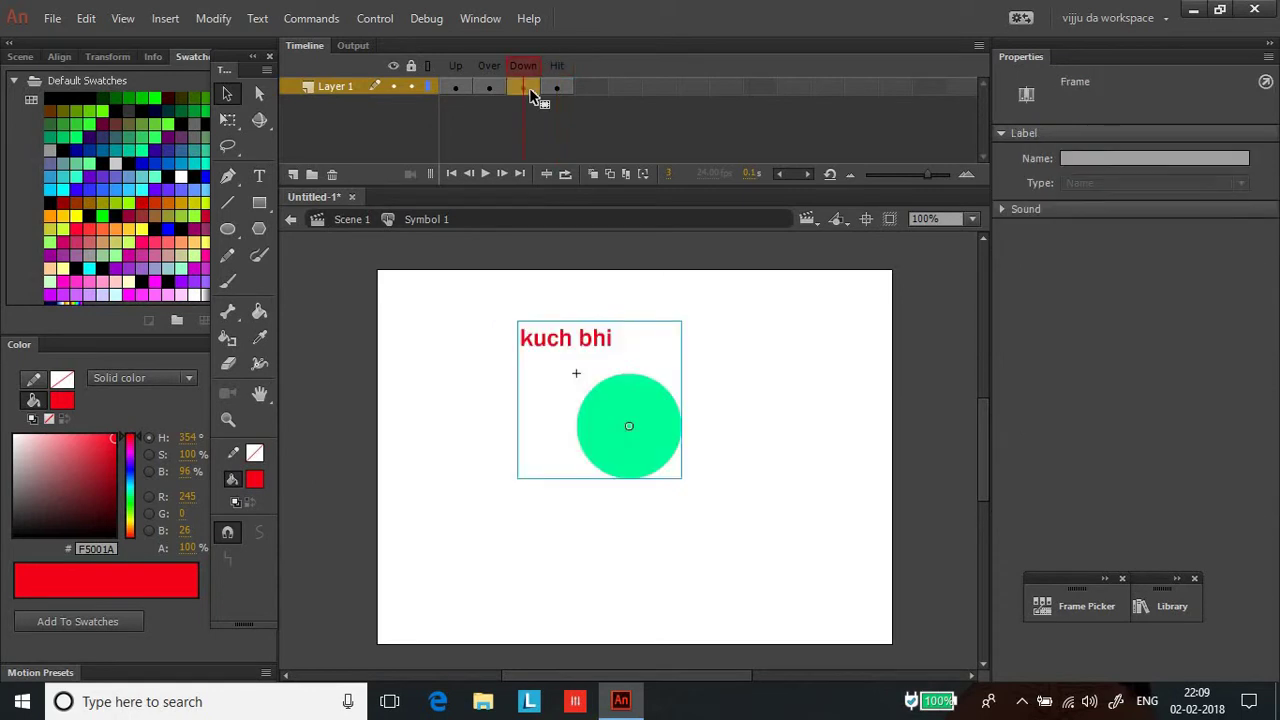
click(556, 88)
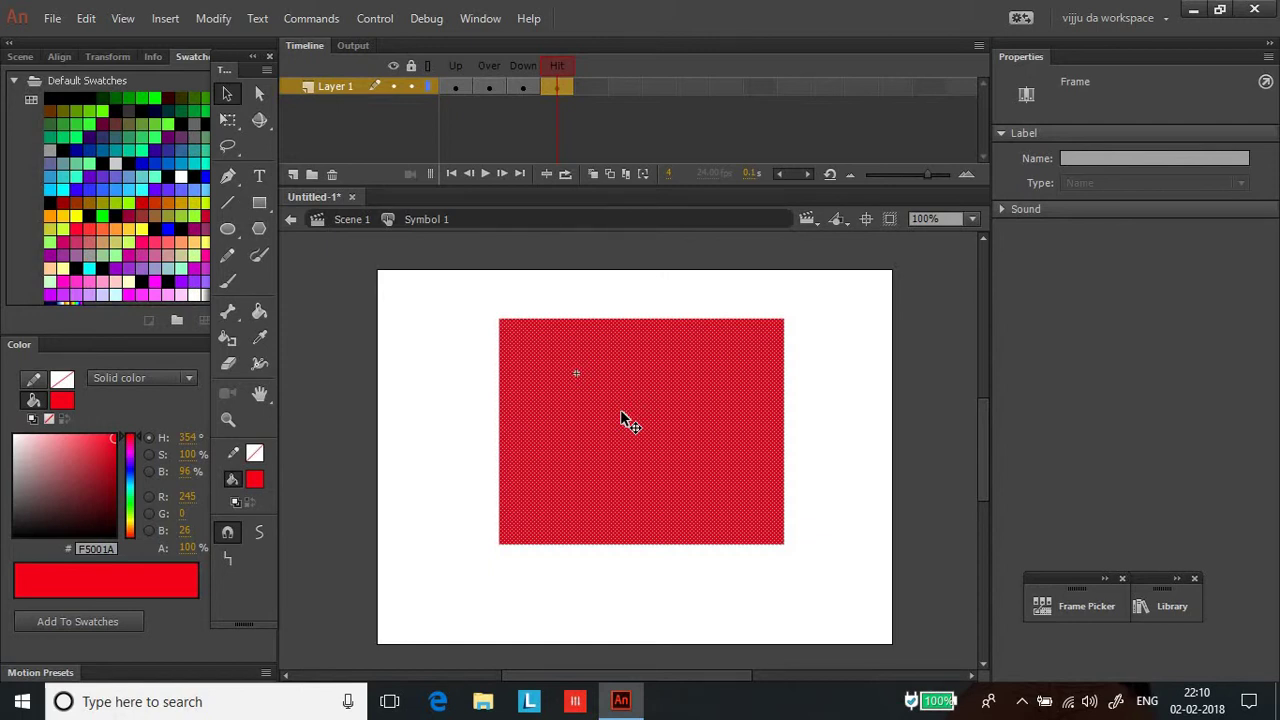
Open the Save As dialog for the document, dismiss it without saving, and minimise the program window.
key(ctrl+s)
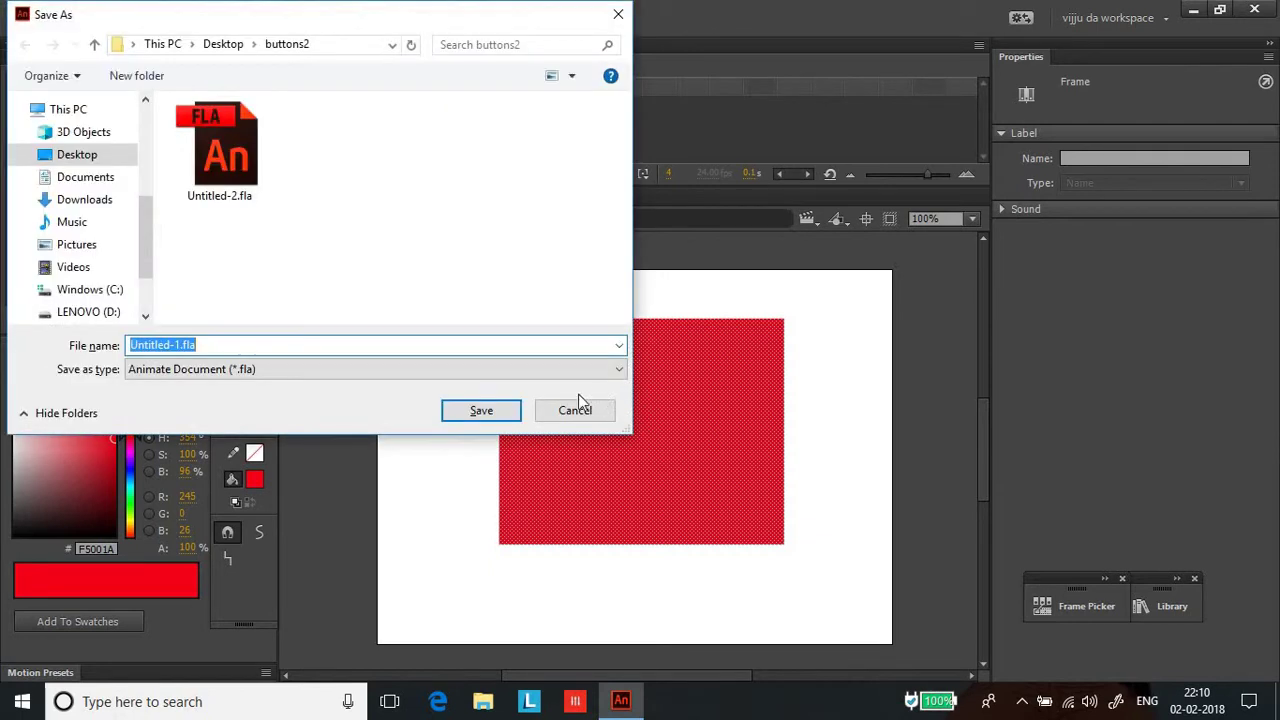
click(618, 14)
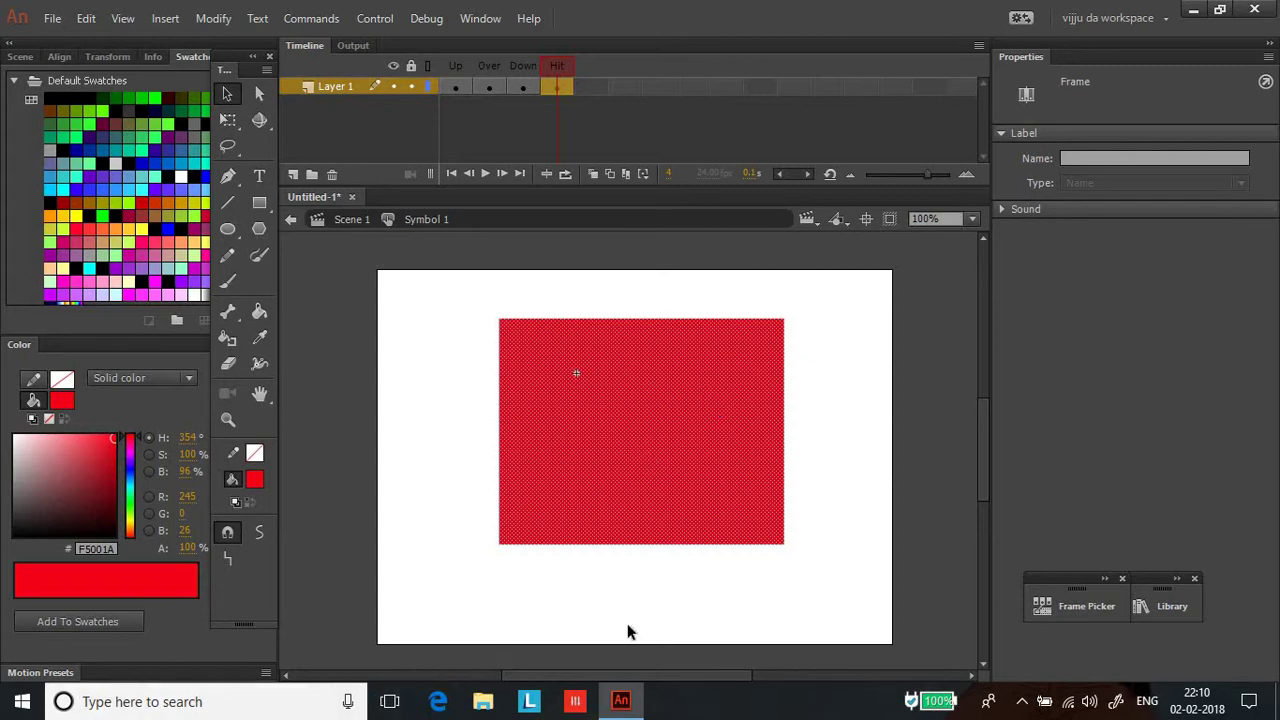
click(1193, 9)
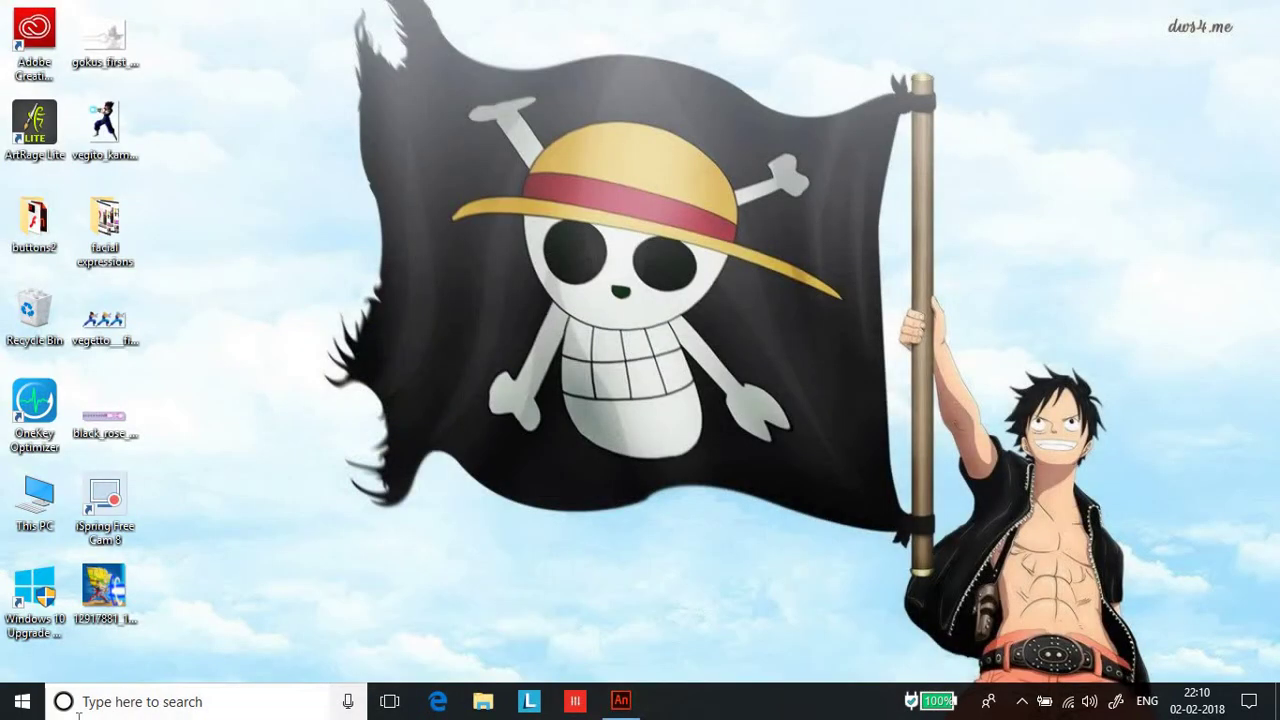